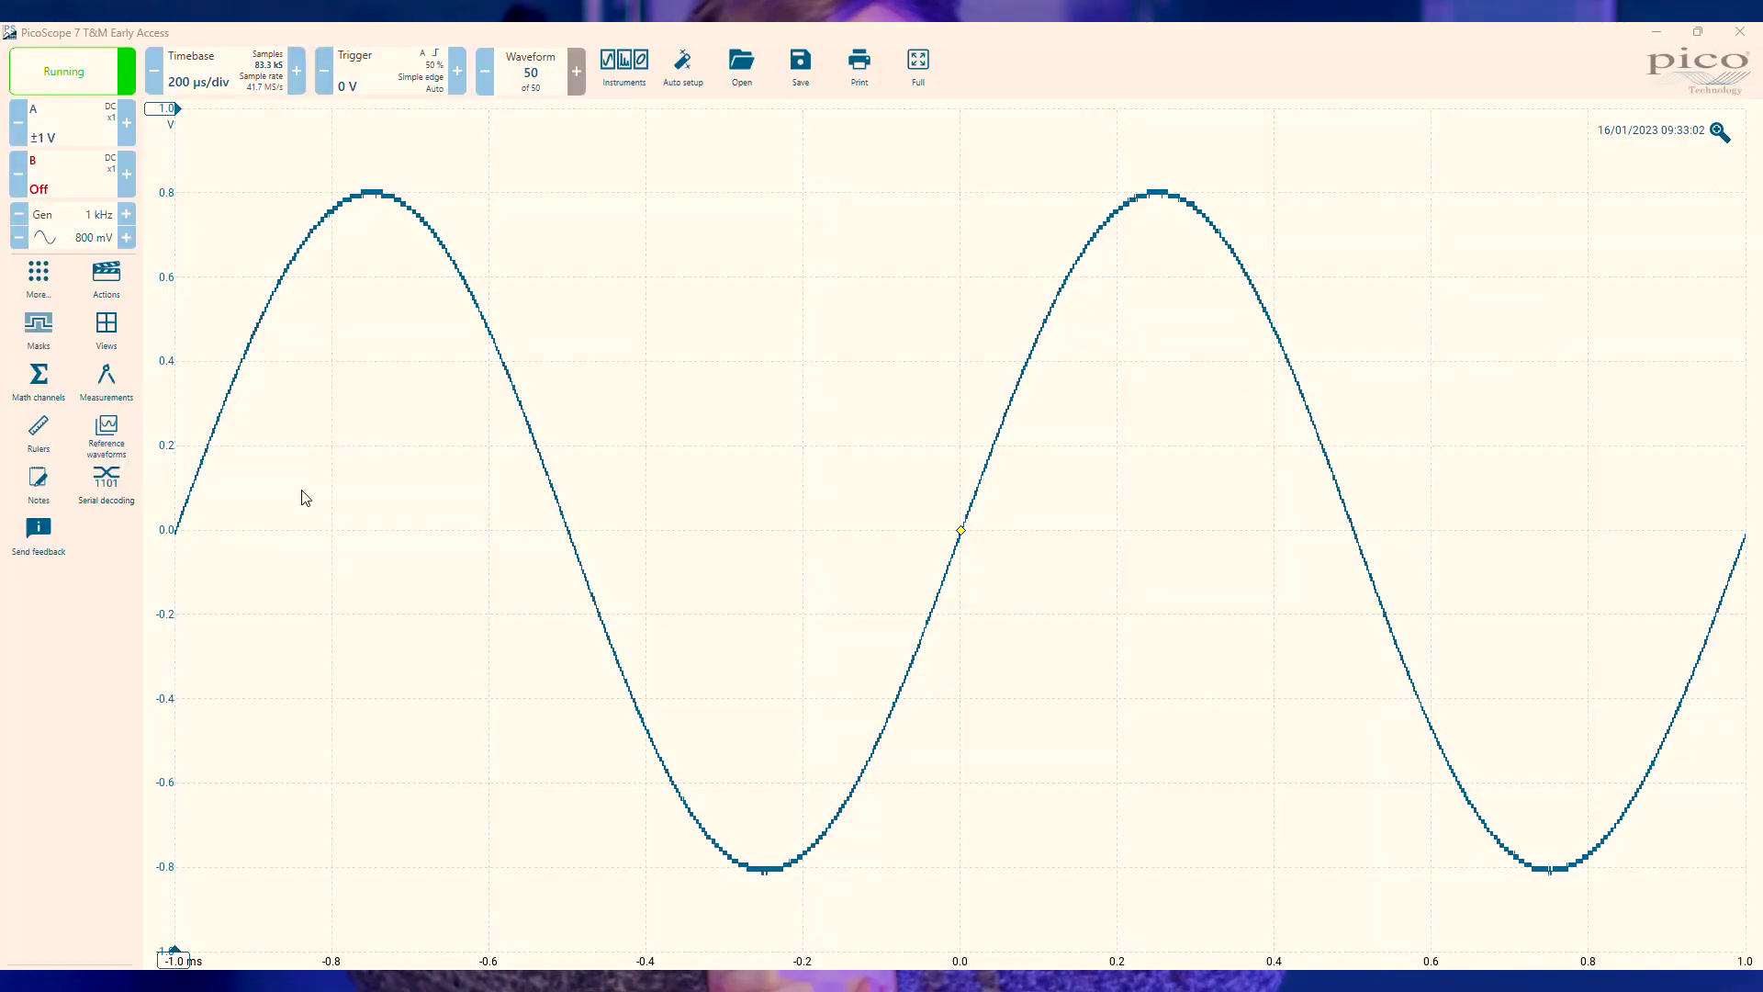
# Step: Generate a mask from channel A with 3 % horizontal and 6 % vertical tolerance, then apply it
pyautogui.click(55, 327)
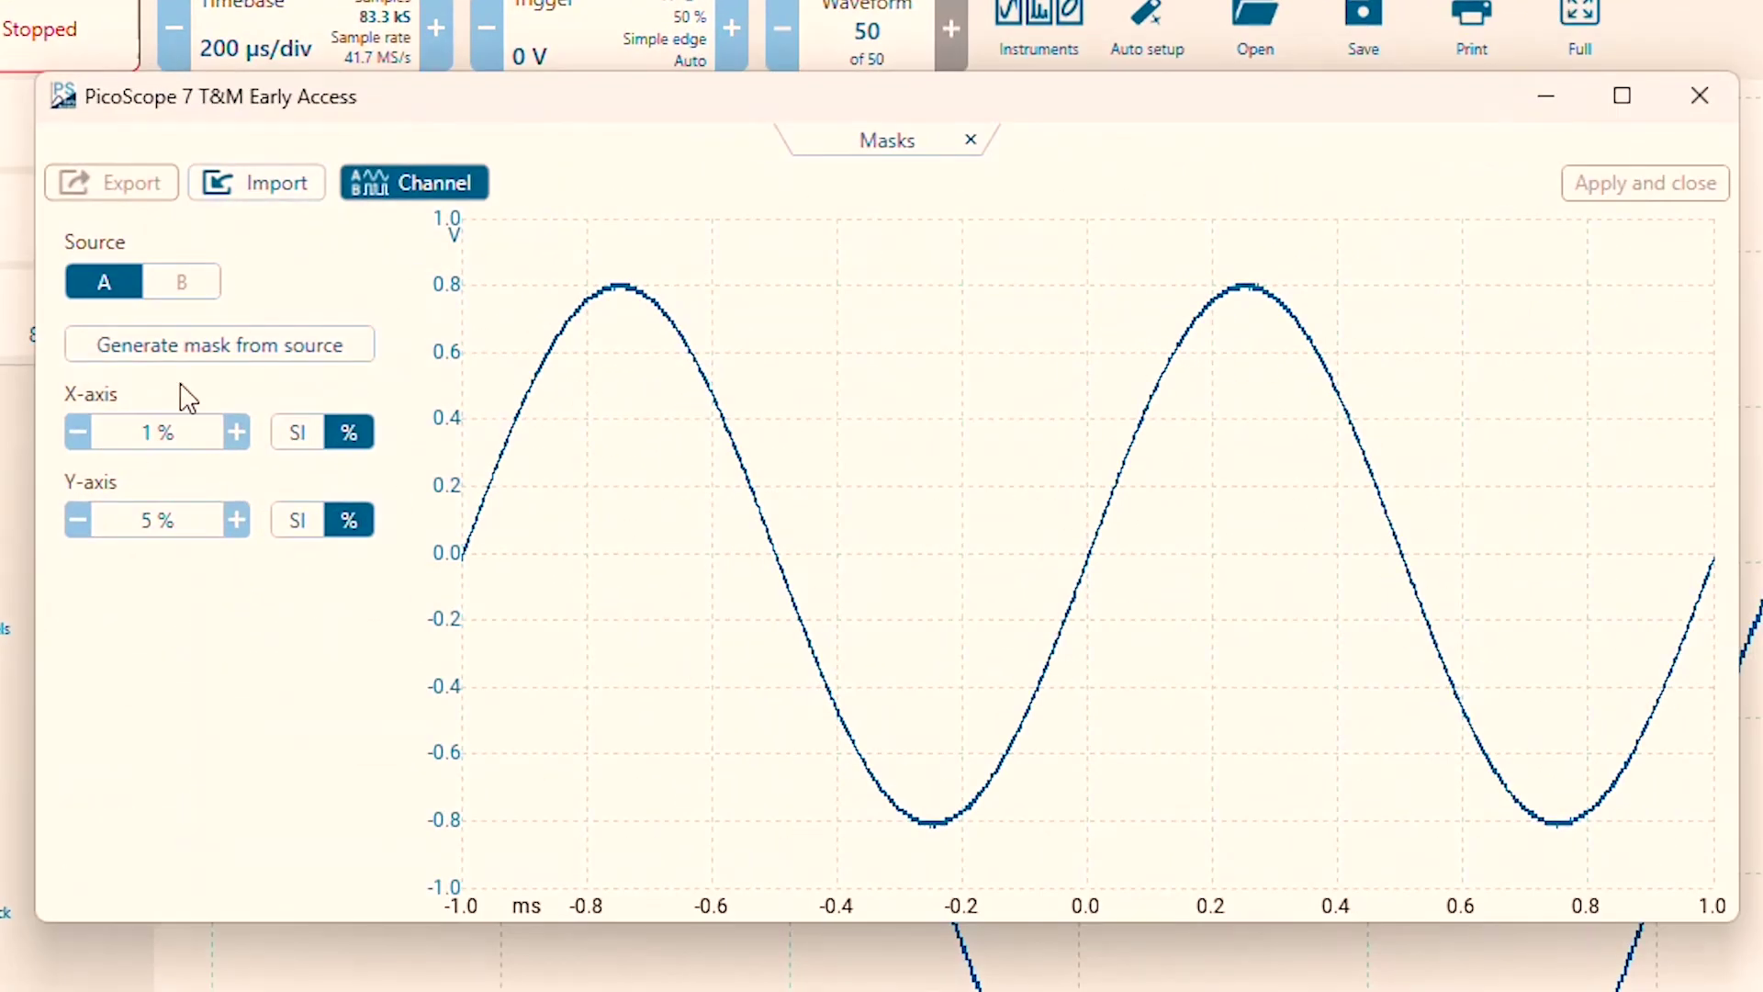
pyautogui.click(222, 346)
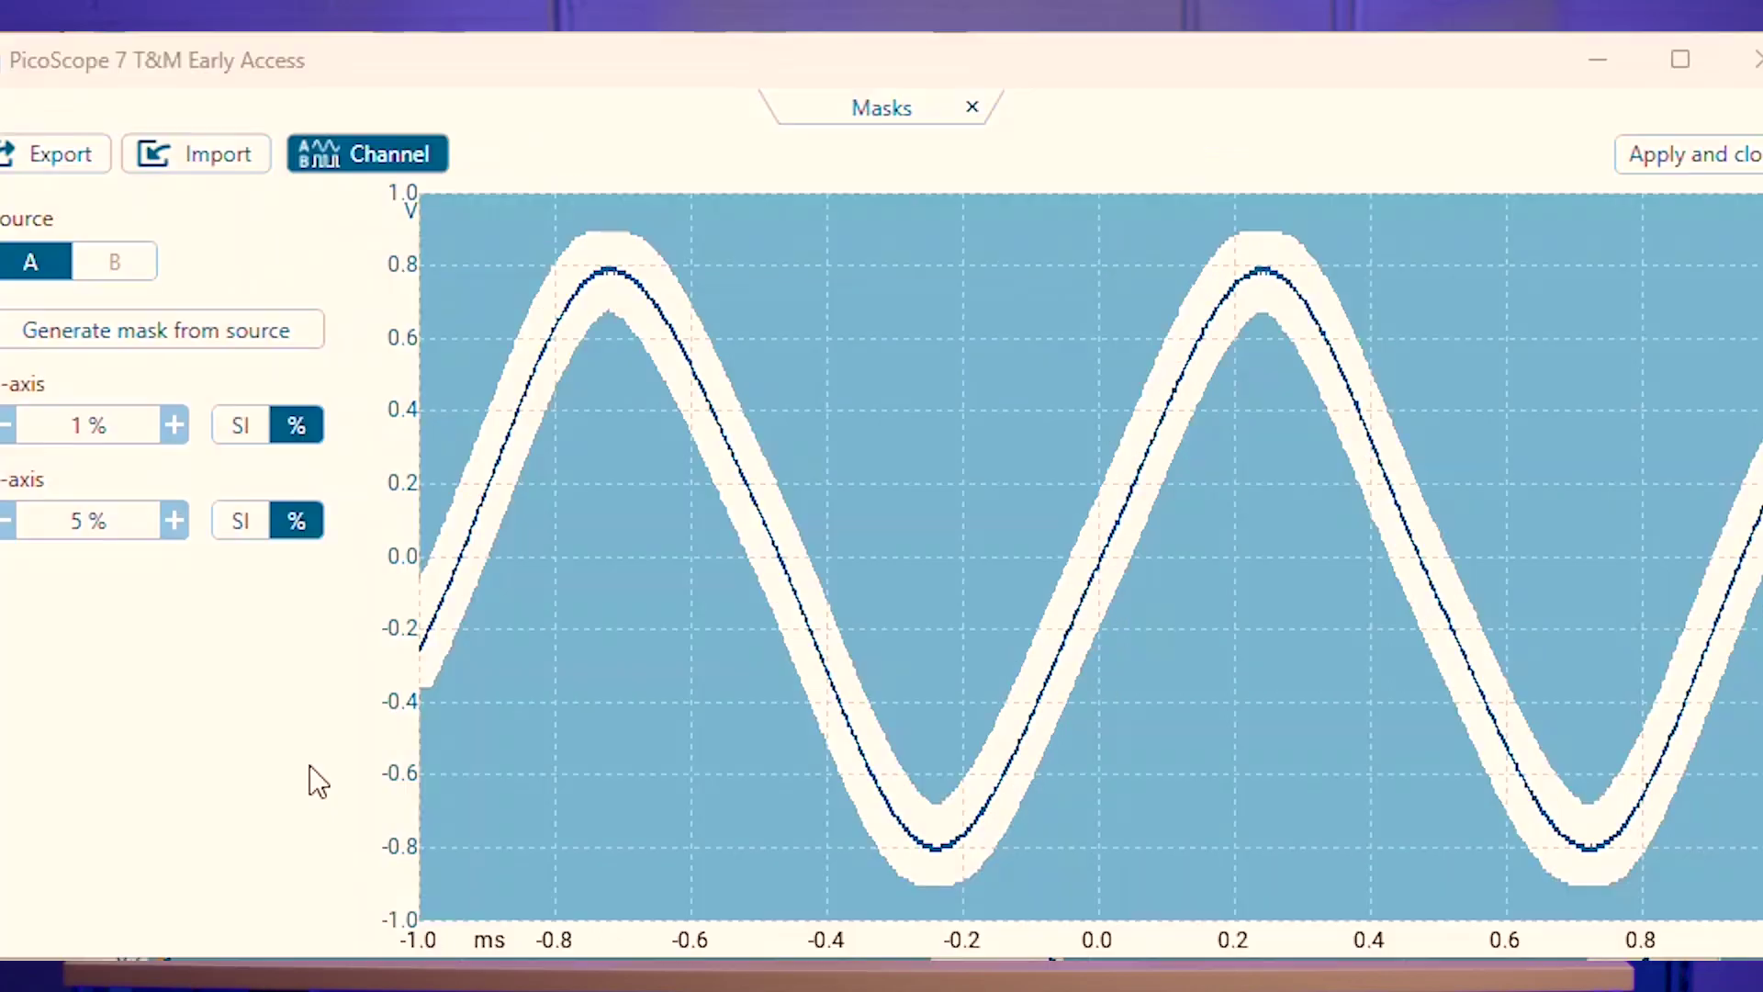
pyautogui.click(173, 425)
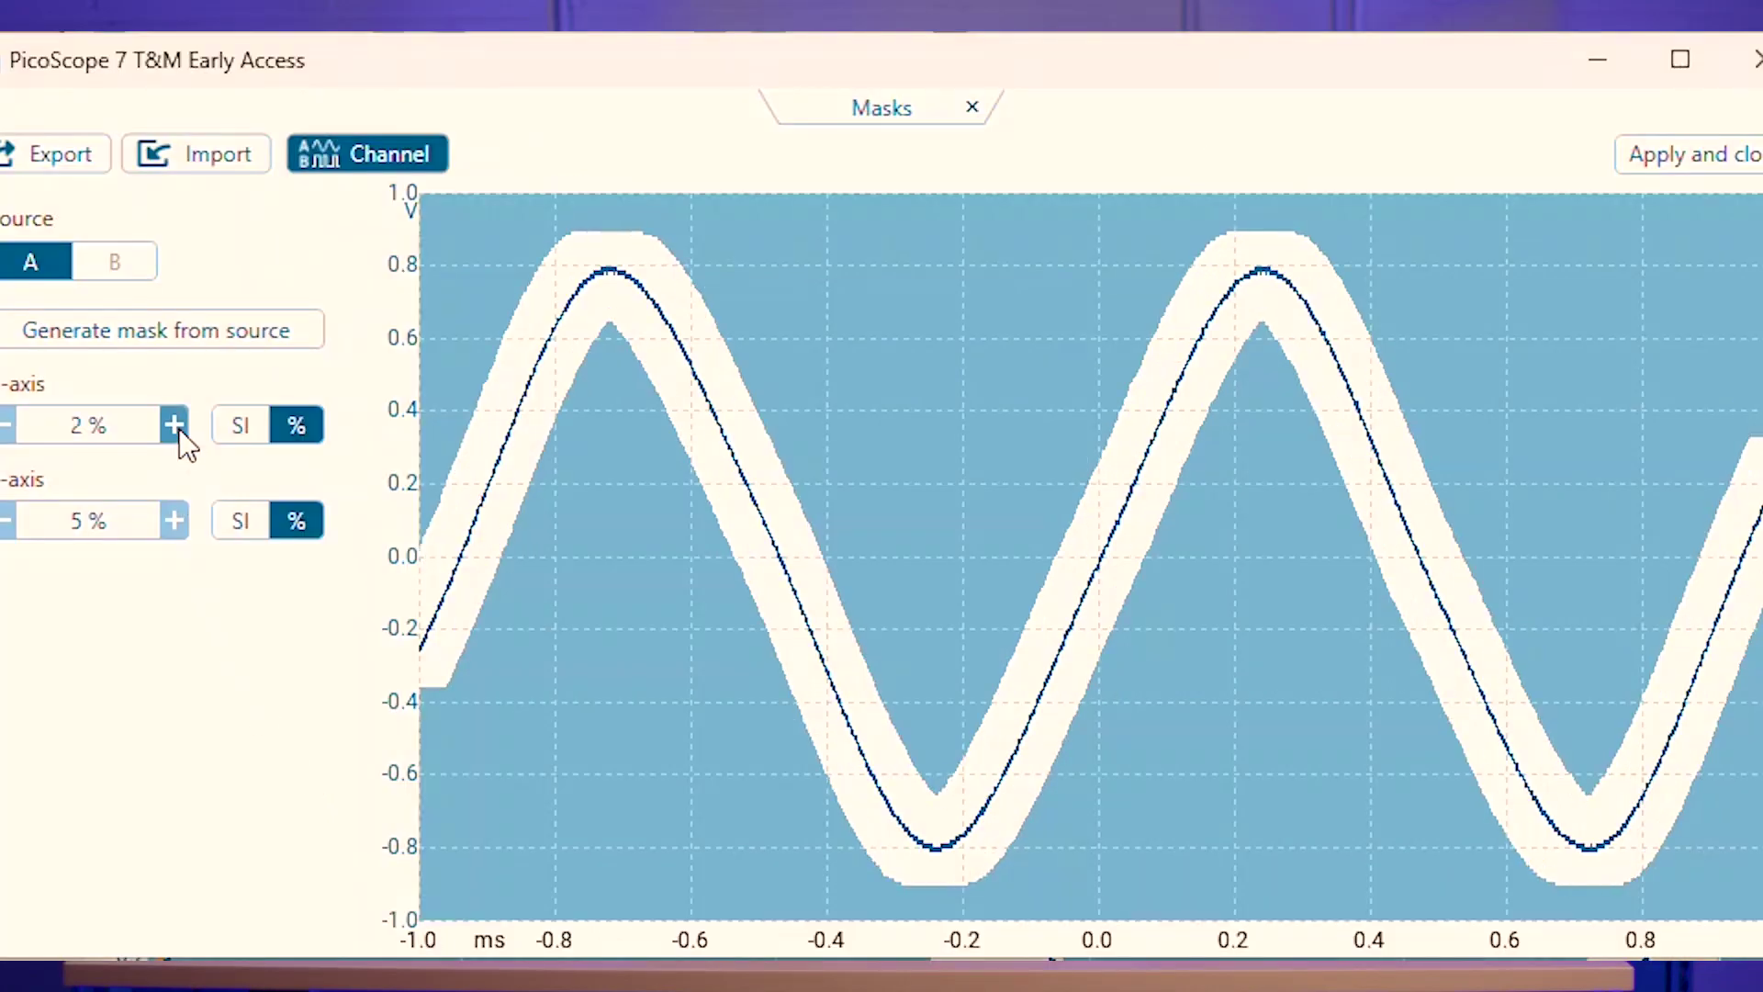
pyautogui.click(174, 425)
pyautogui.click(173, 521)
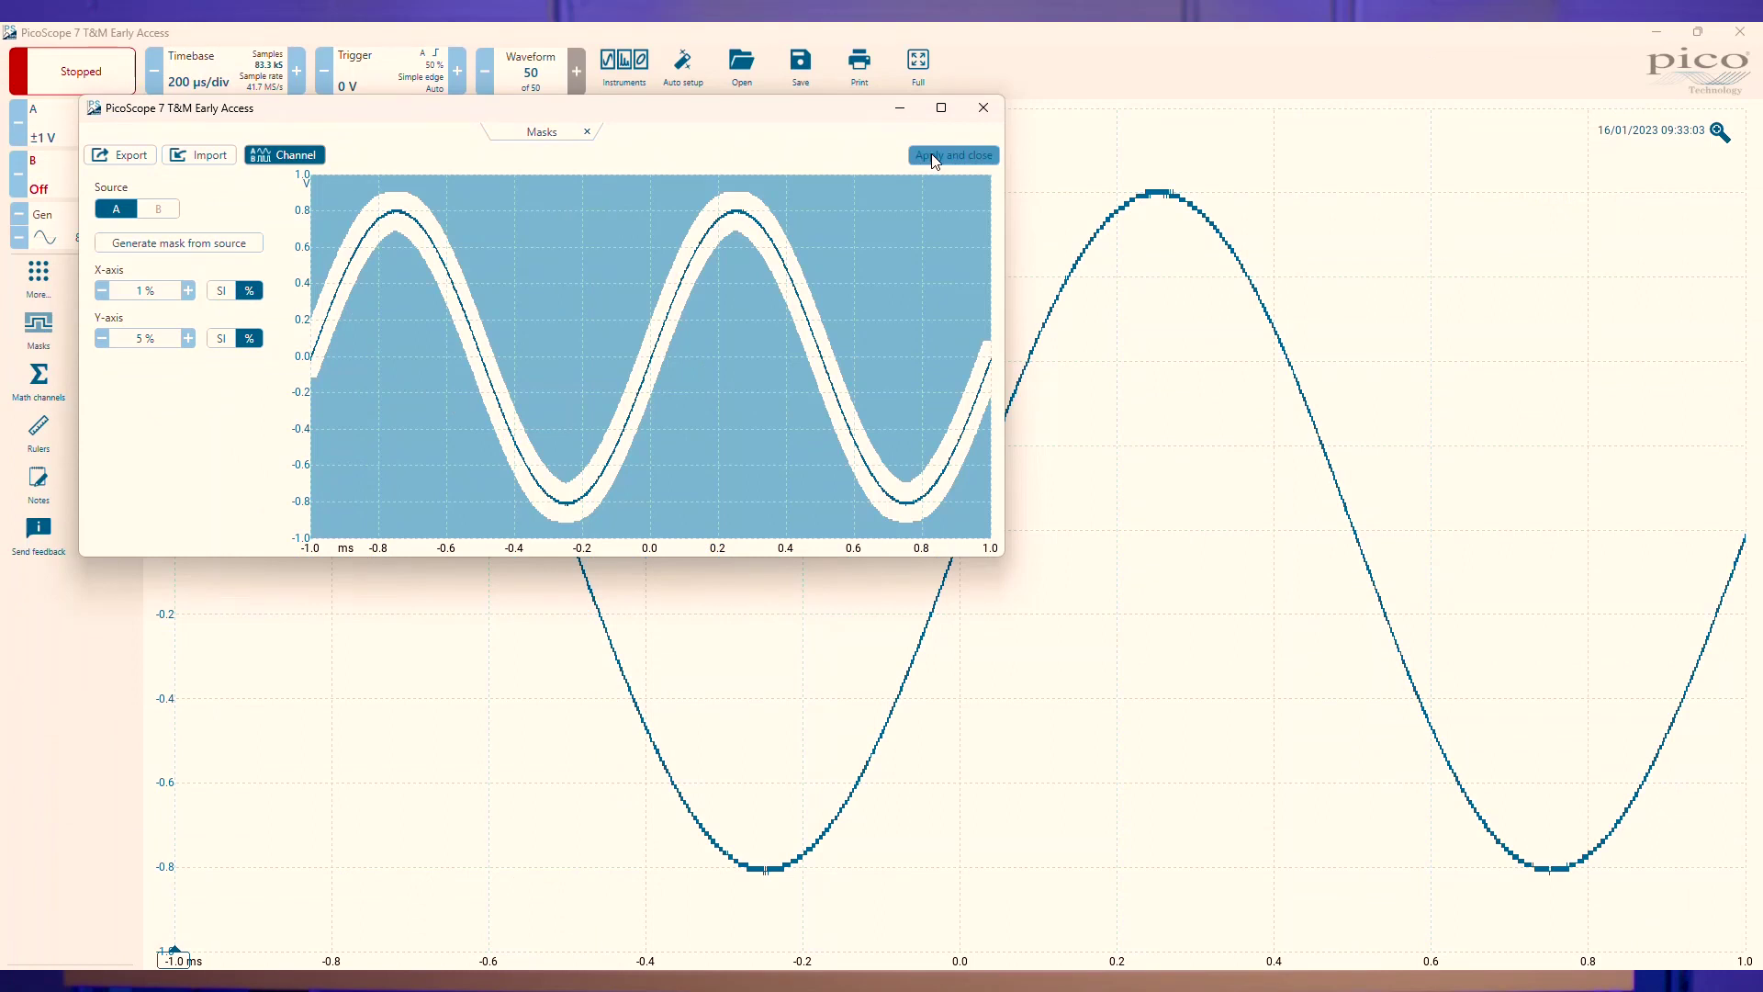
pyautogui.click(931, 152)
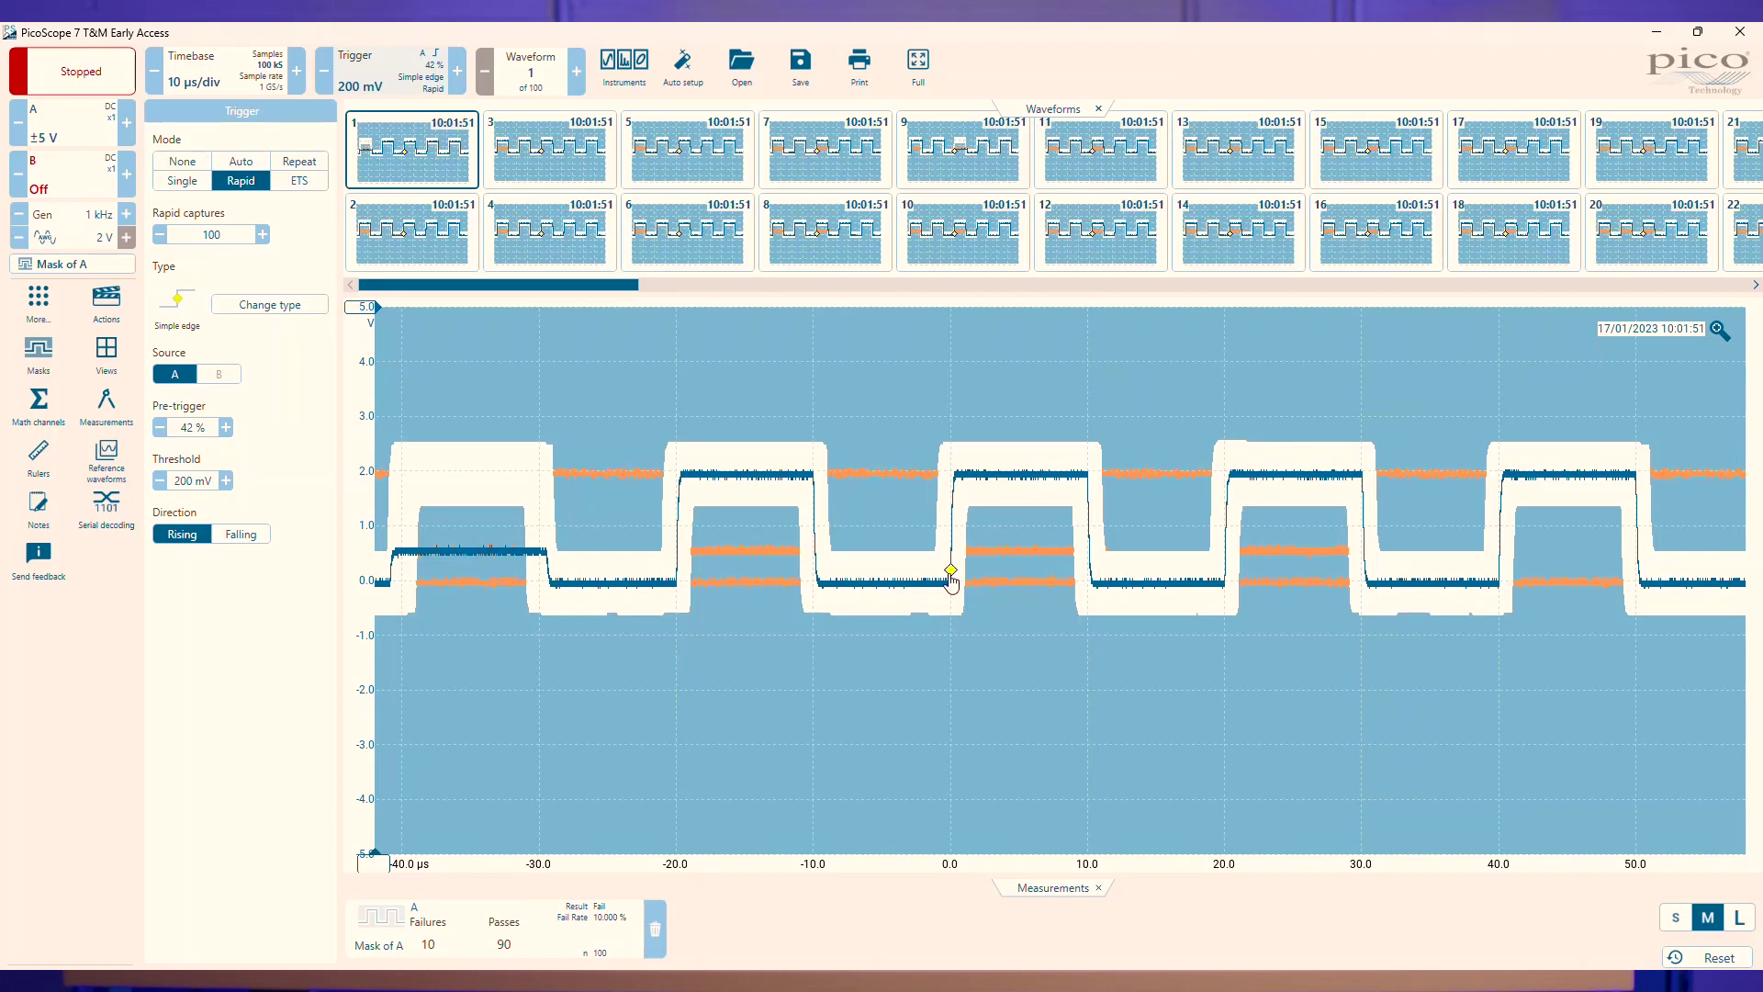
# Step: Start a new batch of rapid captures of the square wave
pyautogui.click(62, 87)
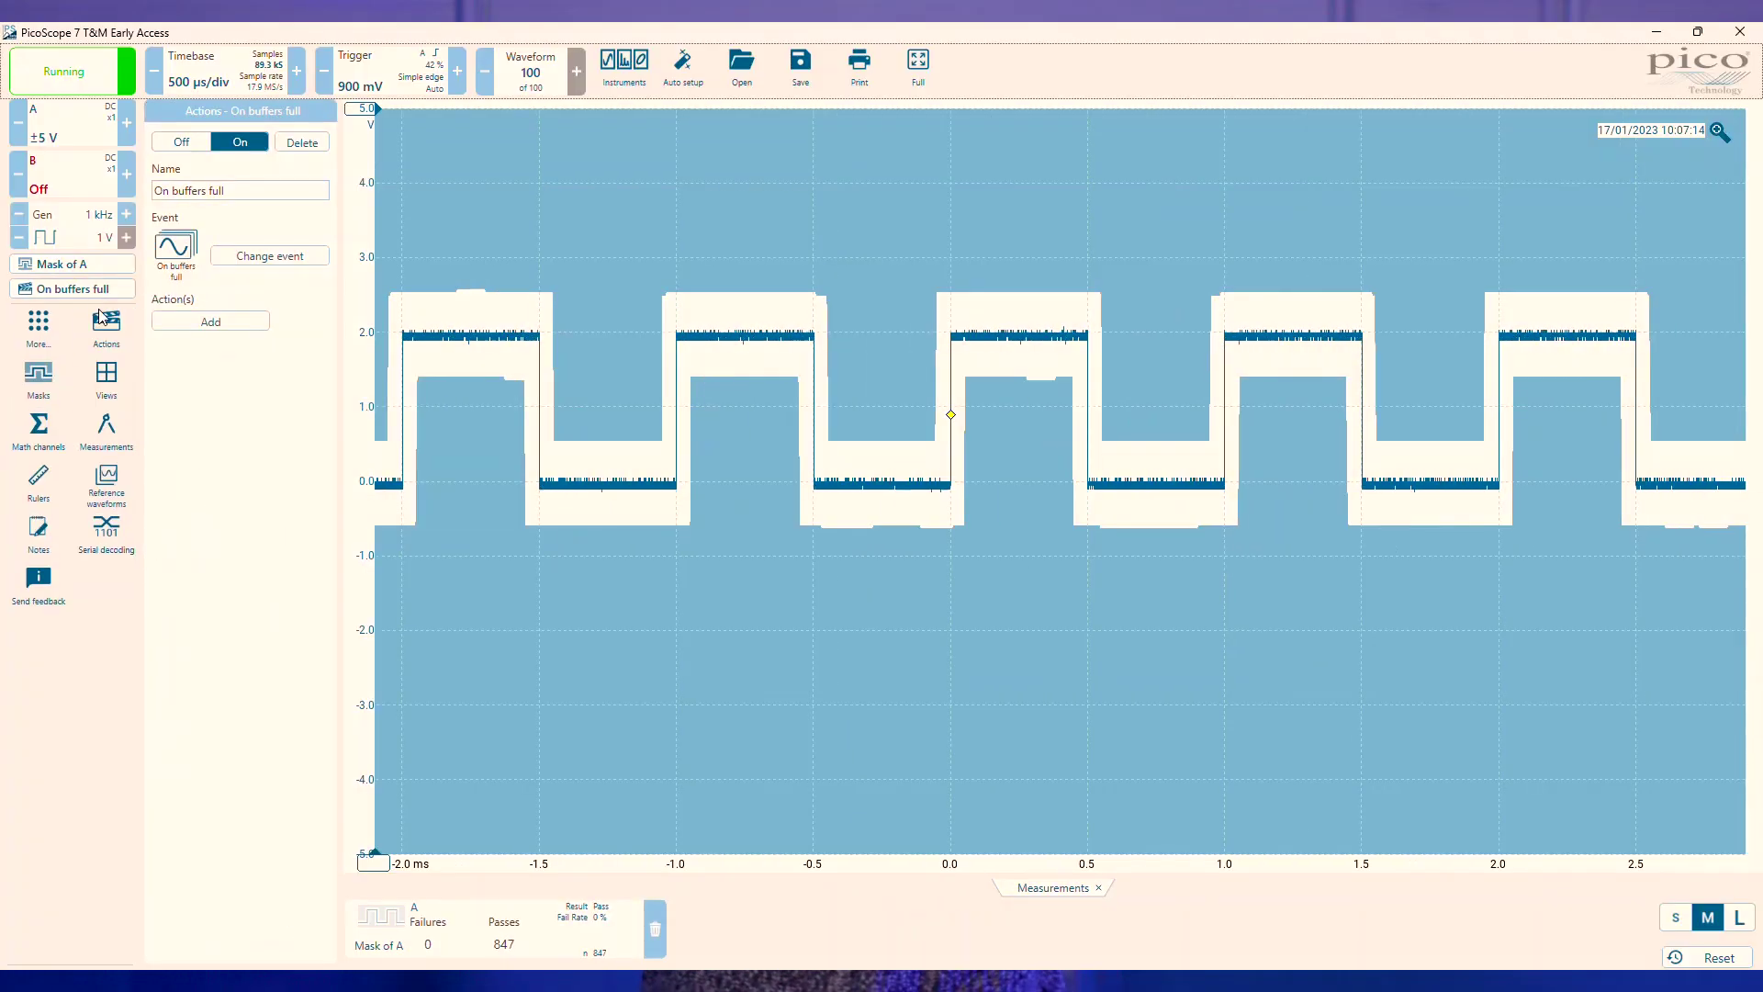
# Step: Switch the action's triggering event from On buffers full to On mask fail
pyautogui.click(238, 259)
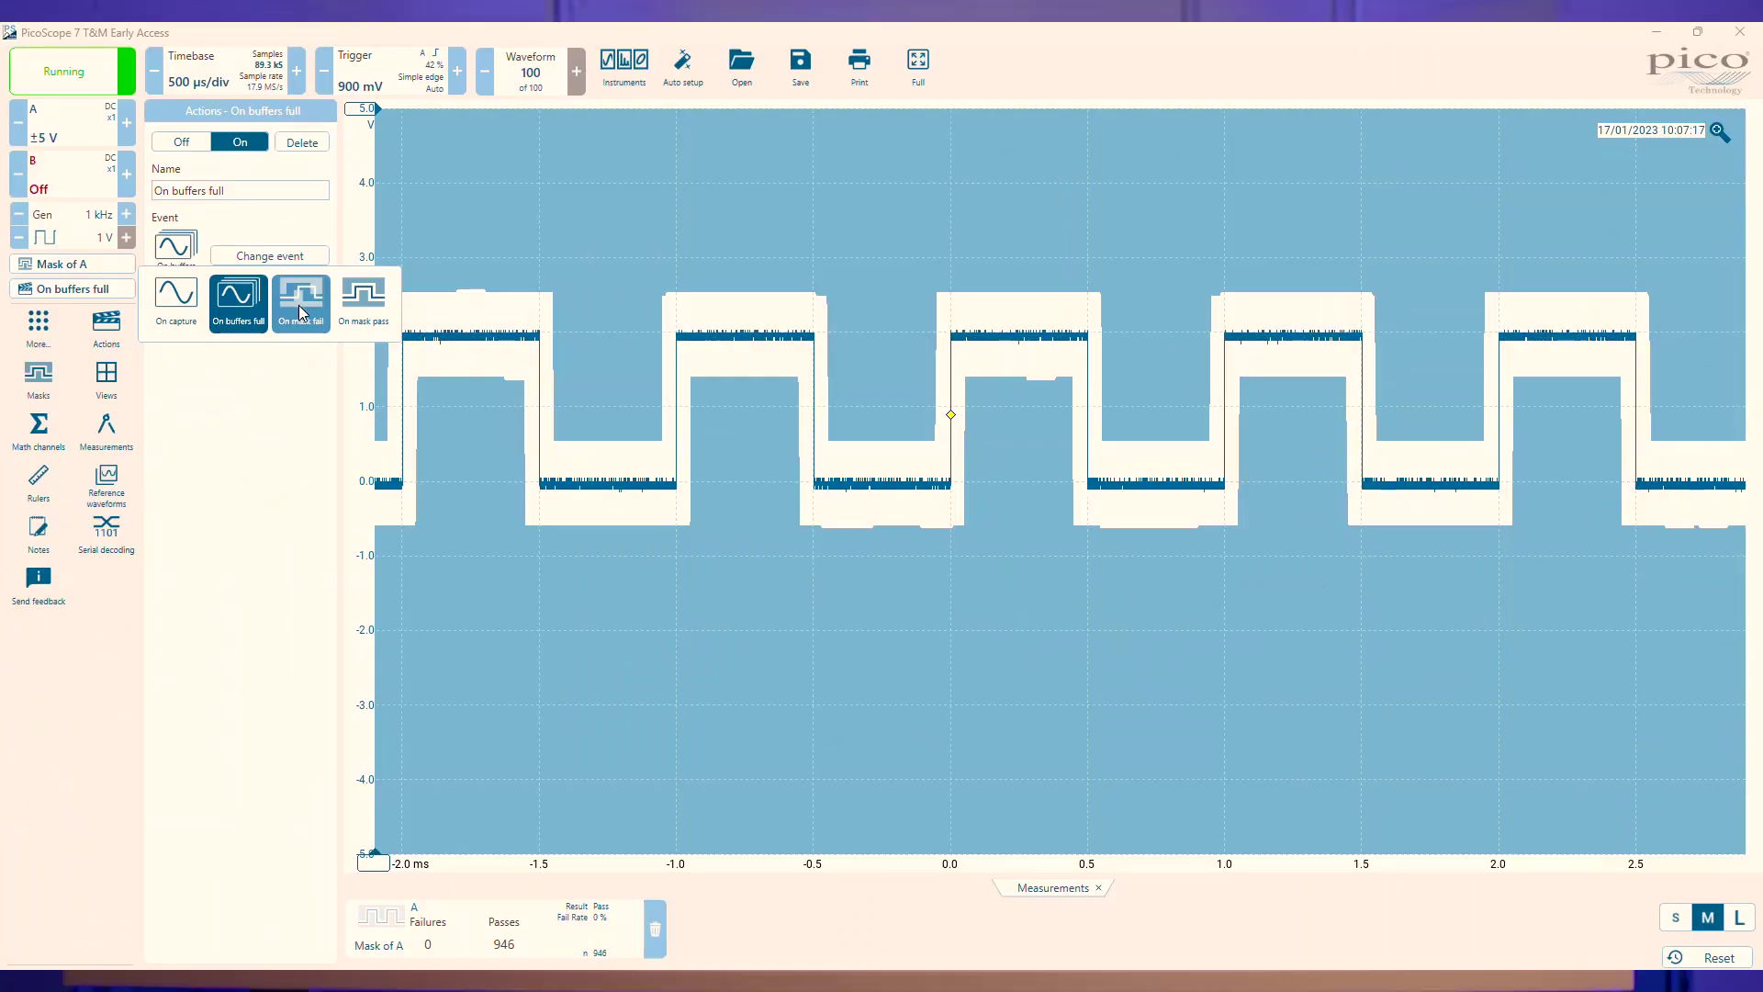
pyautogui.click(299, 308)
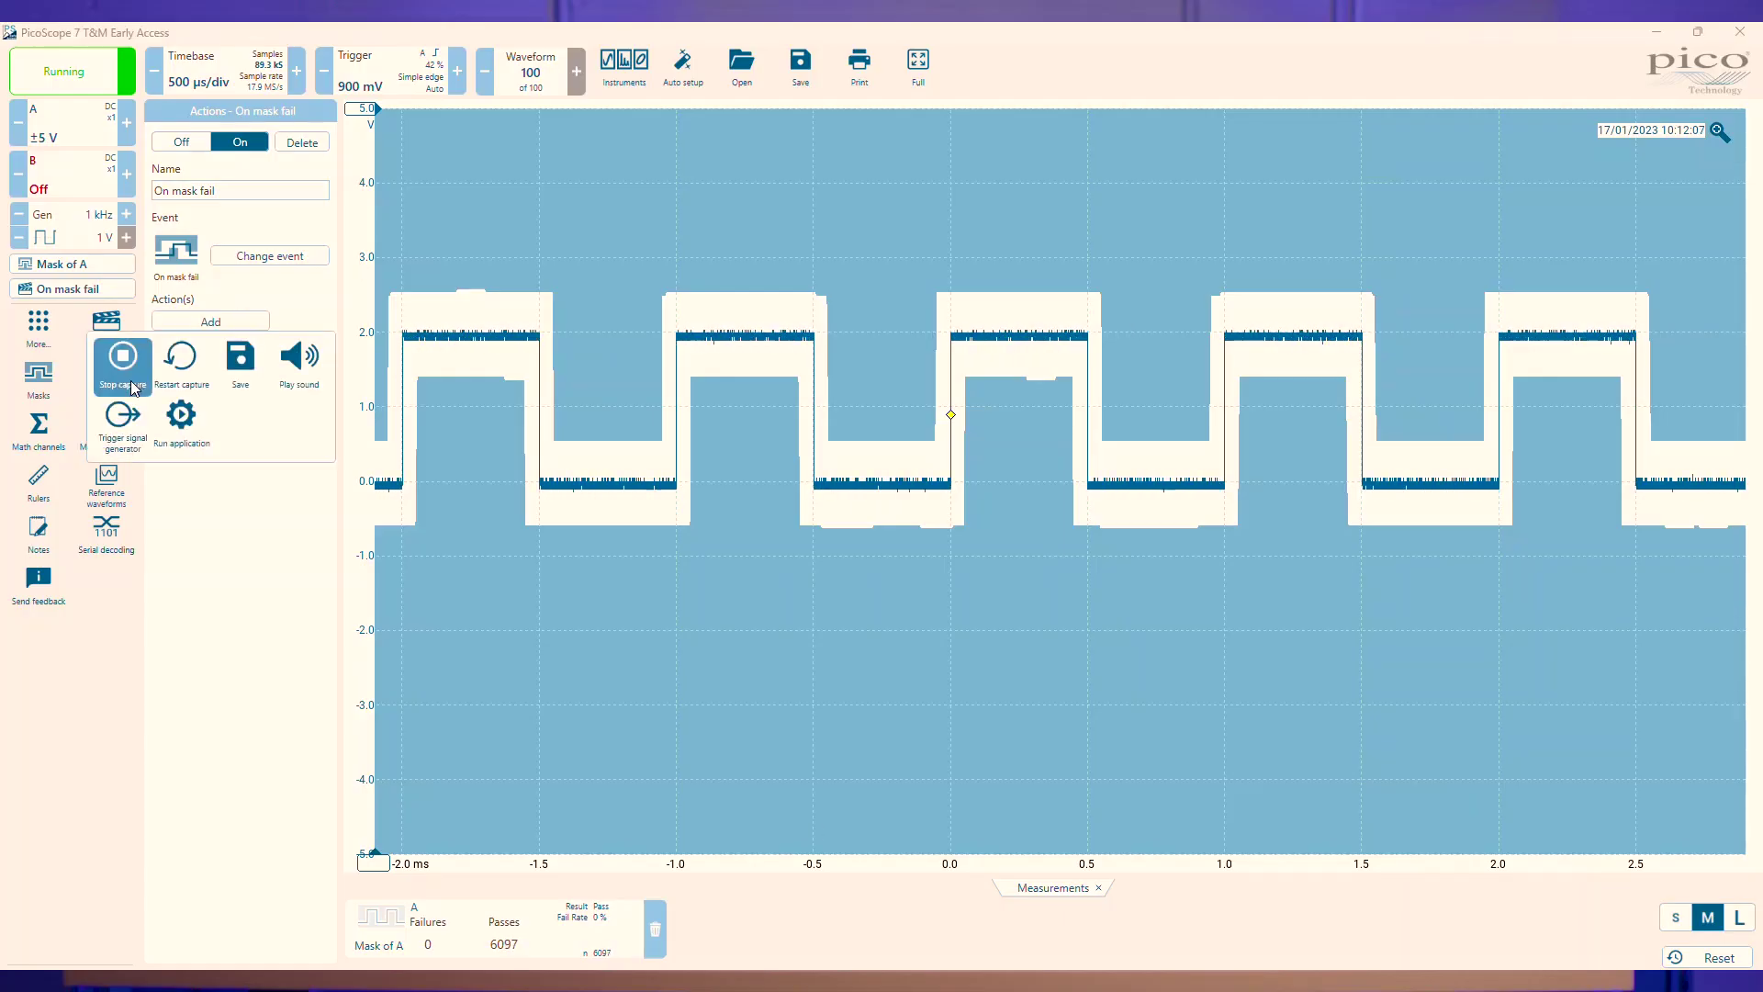
# Step: Add Stop capture and a Beep sound alert to the mask-fail actions
pyautogui.click(119, 358)
pyautogui.click(212, 322)
pyautogui.click(280, 368)
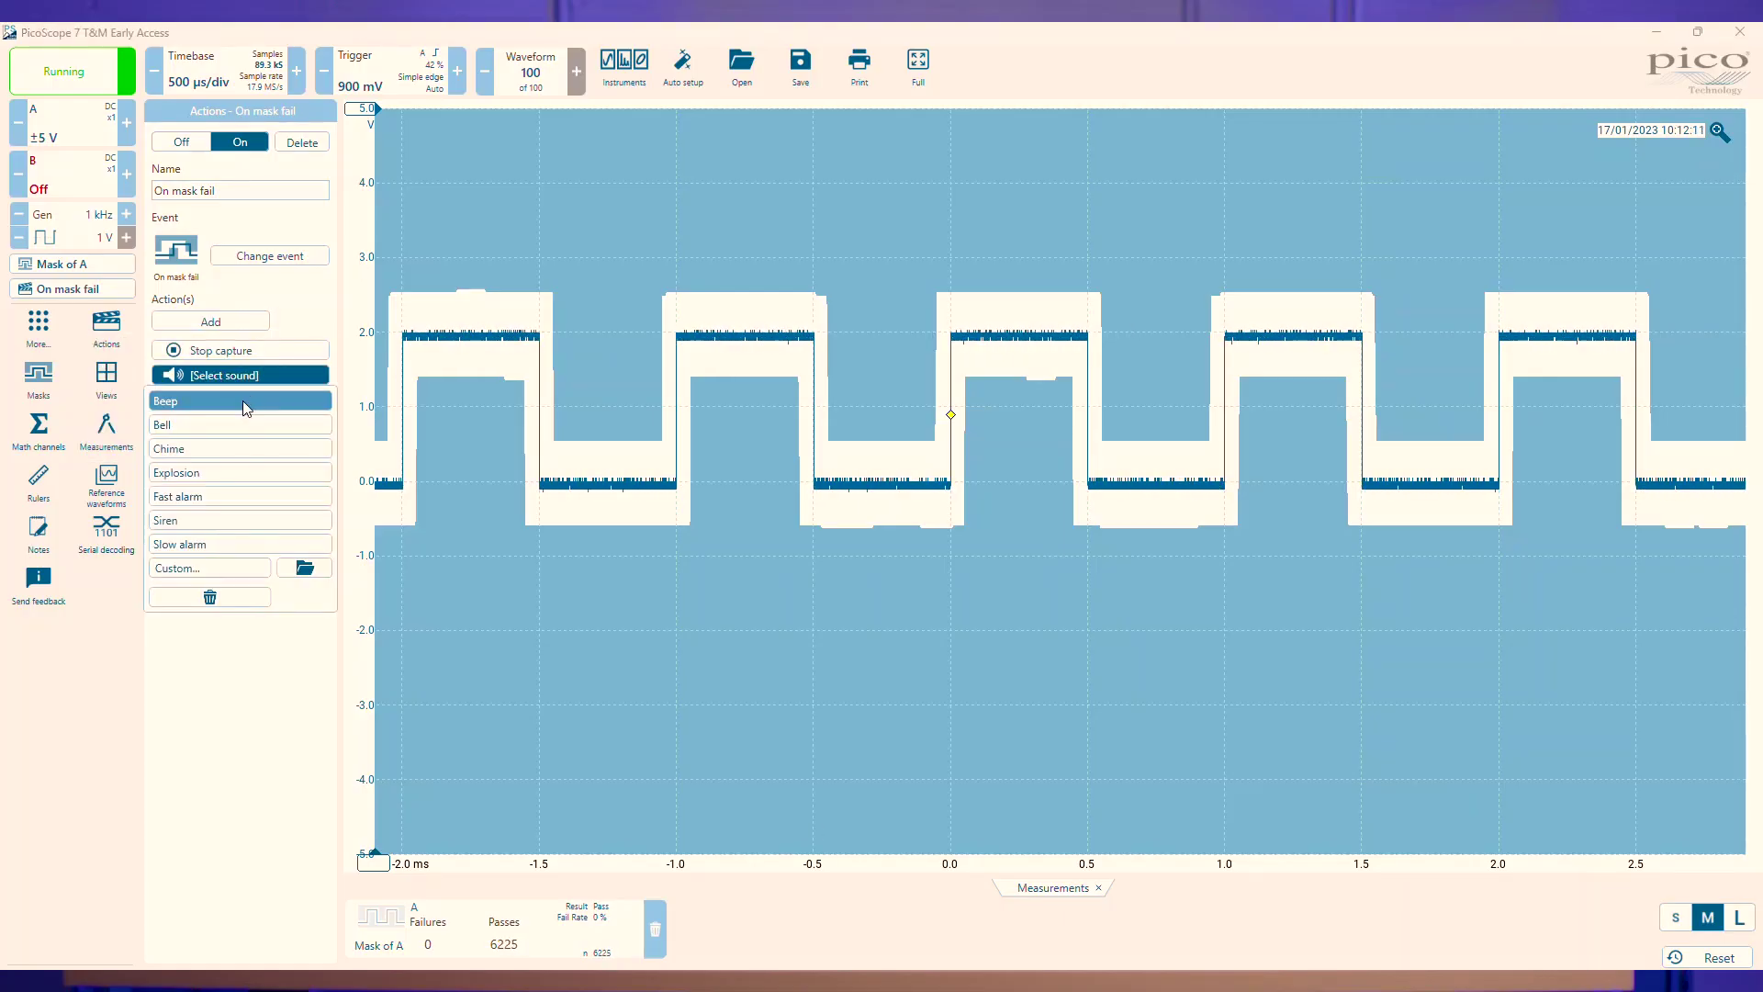
pyautogui.click(243, 401)
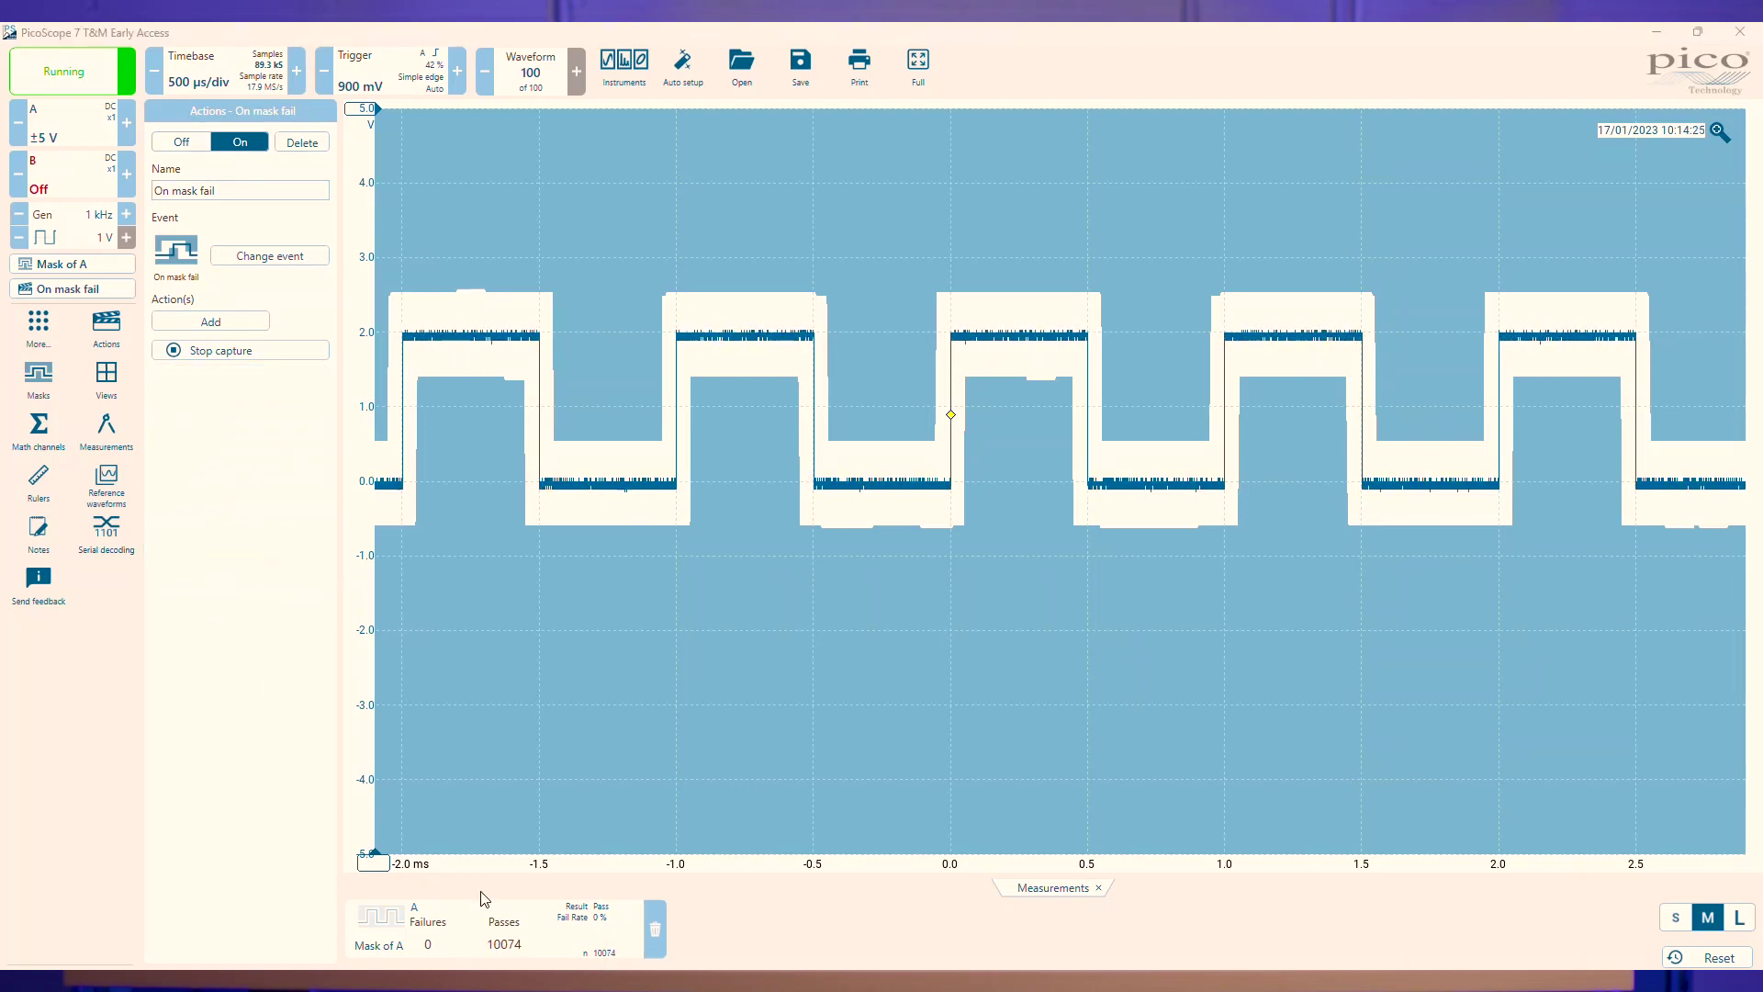
# Step: Add a Save action that writes the waveform as a CSV file to the Desktop
pyautogui.click(208, 326)
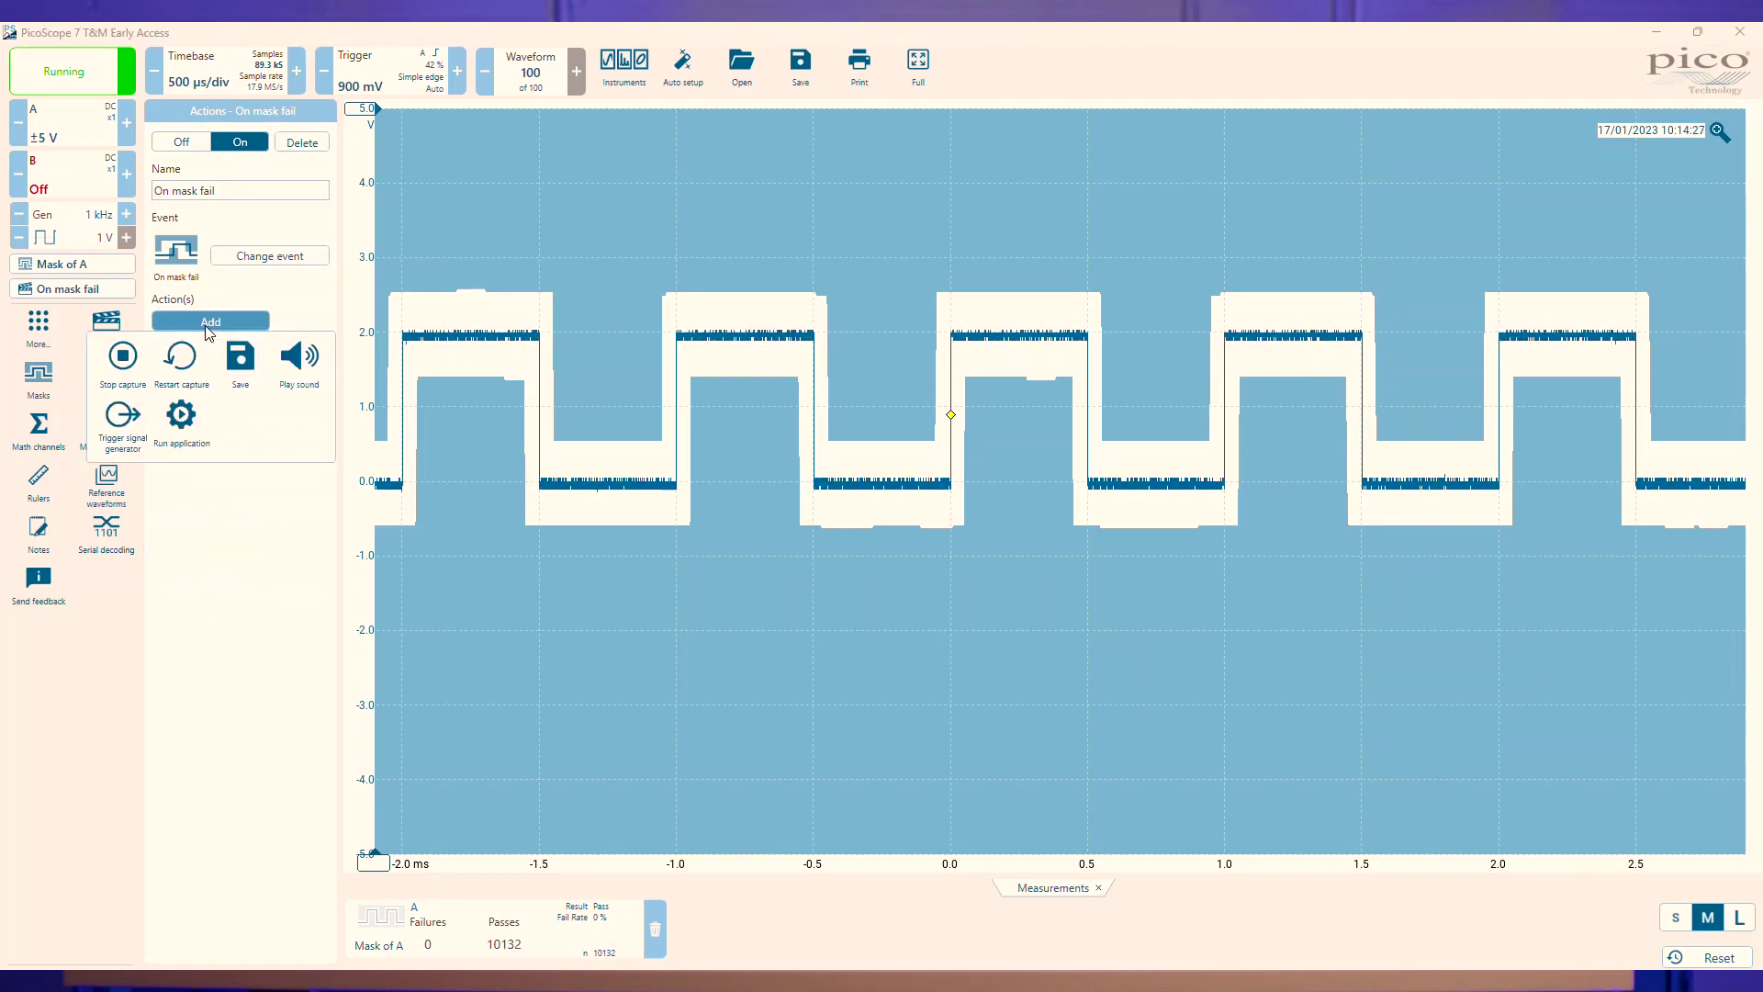
pyautogui.click(235, 367)
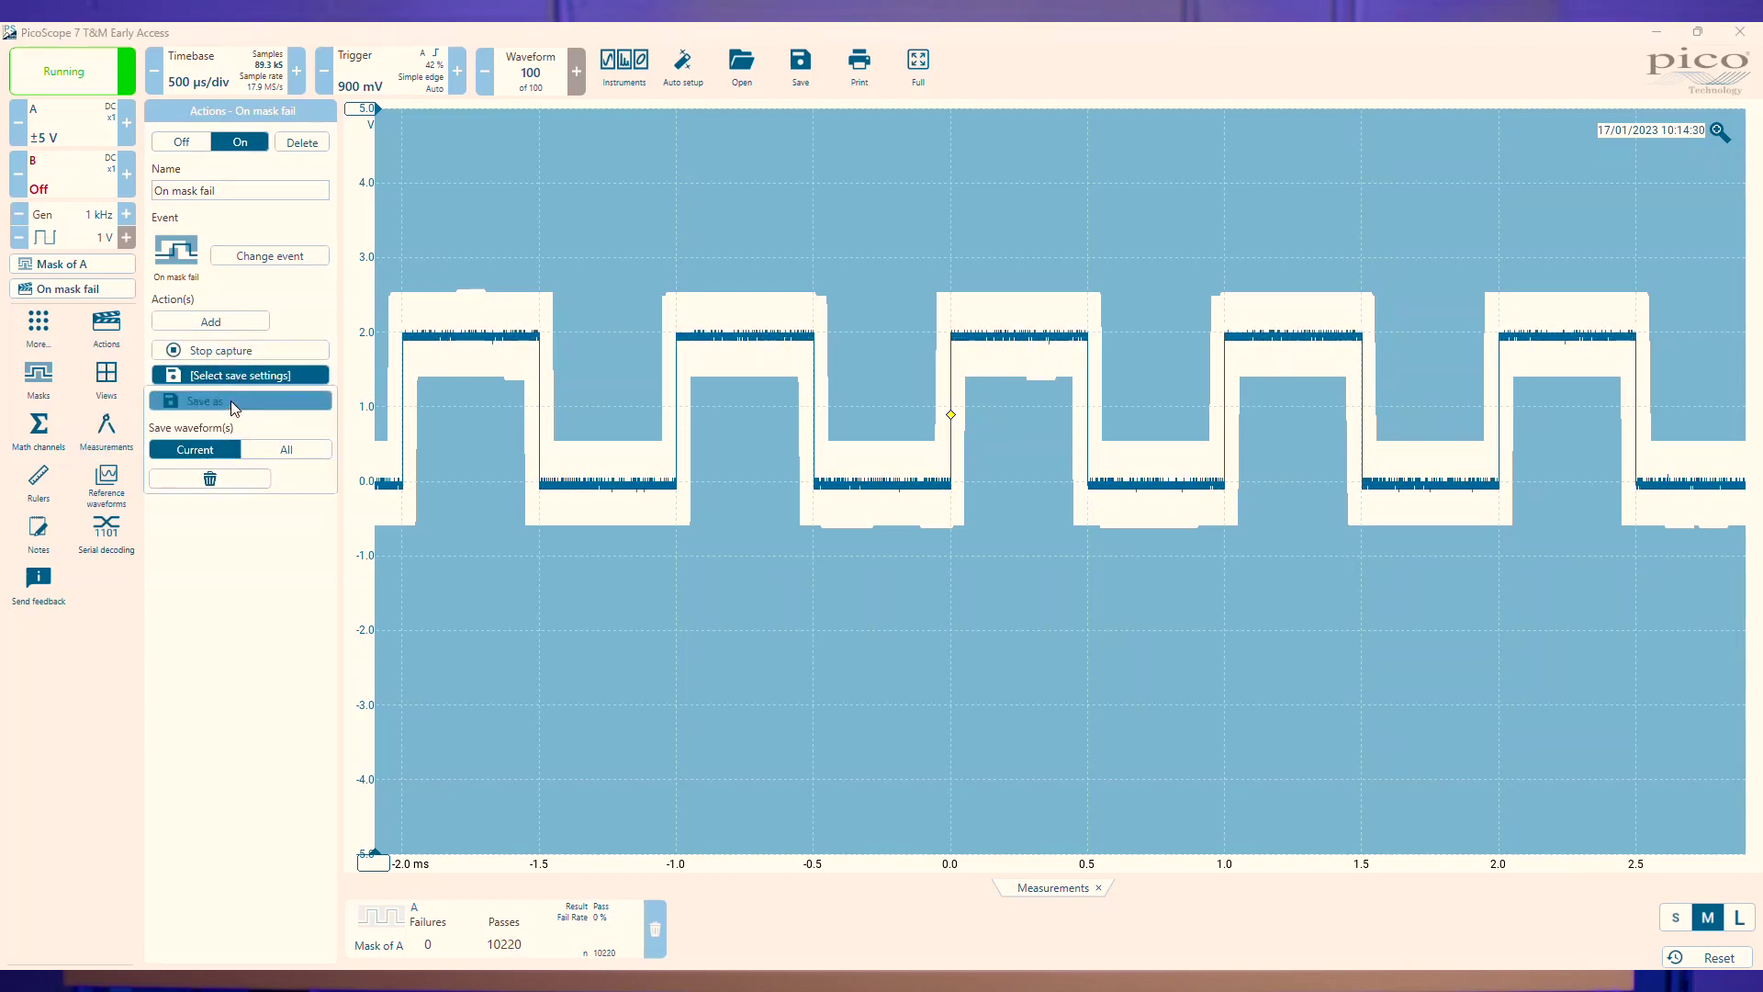
pyautogui.click(234, 401)
pyautogui.click(631, 850)
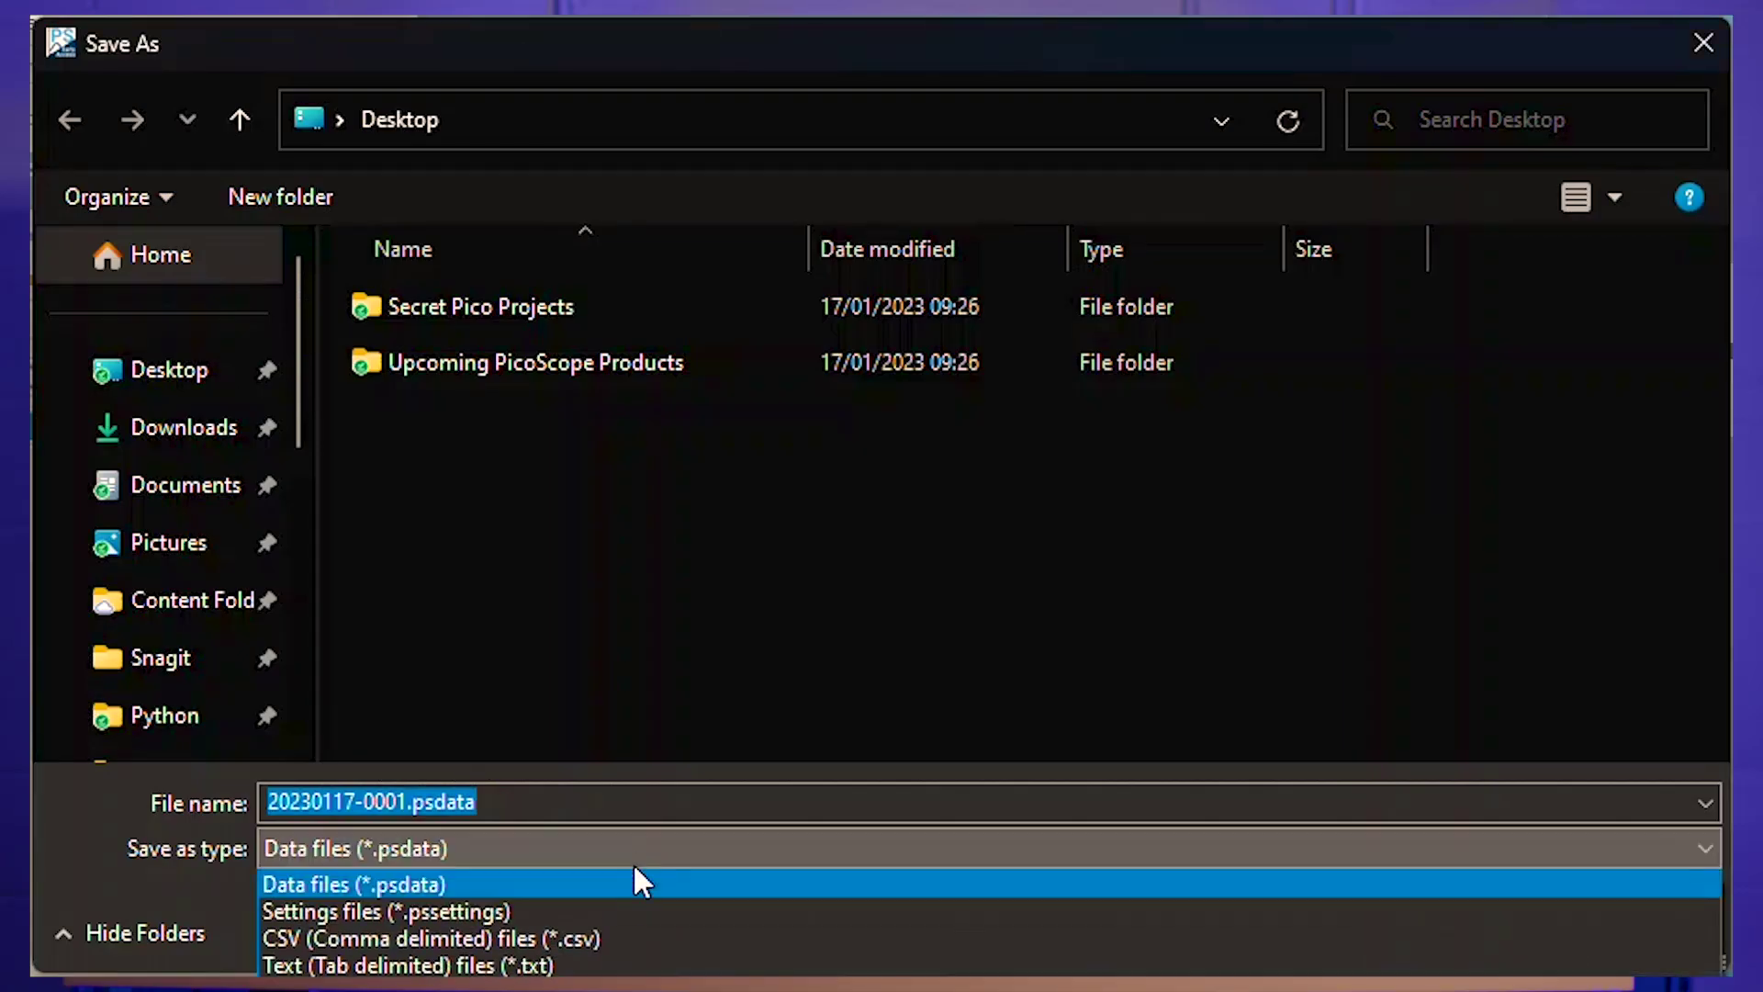
pyautogui.click(633, 937)
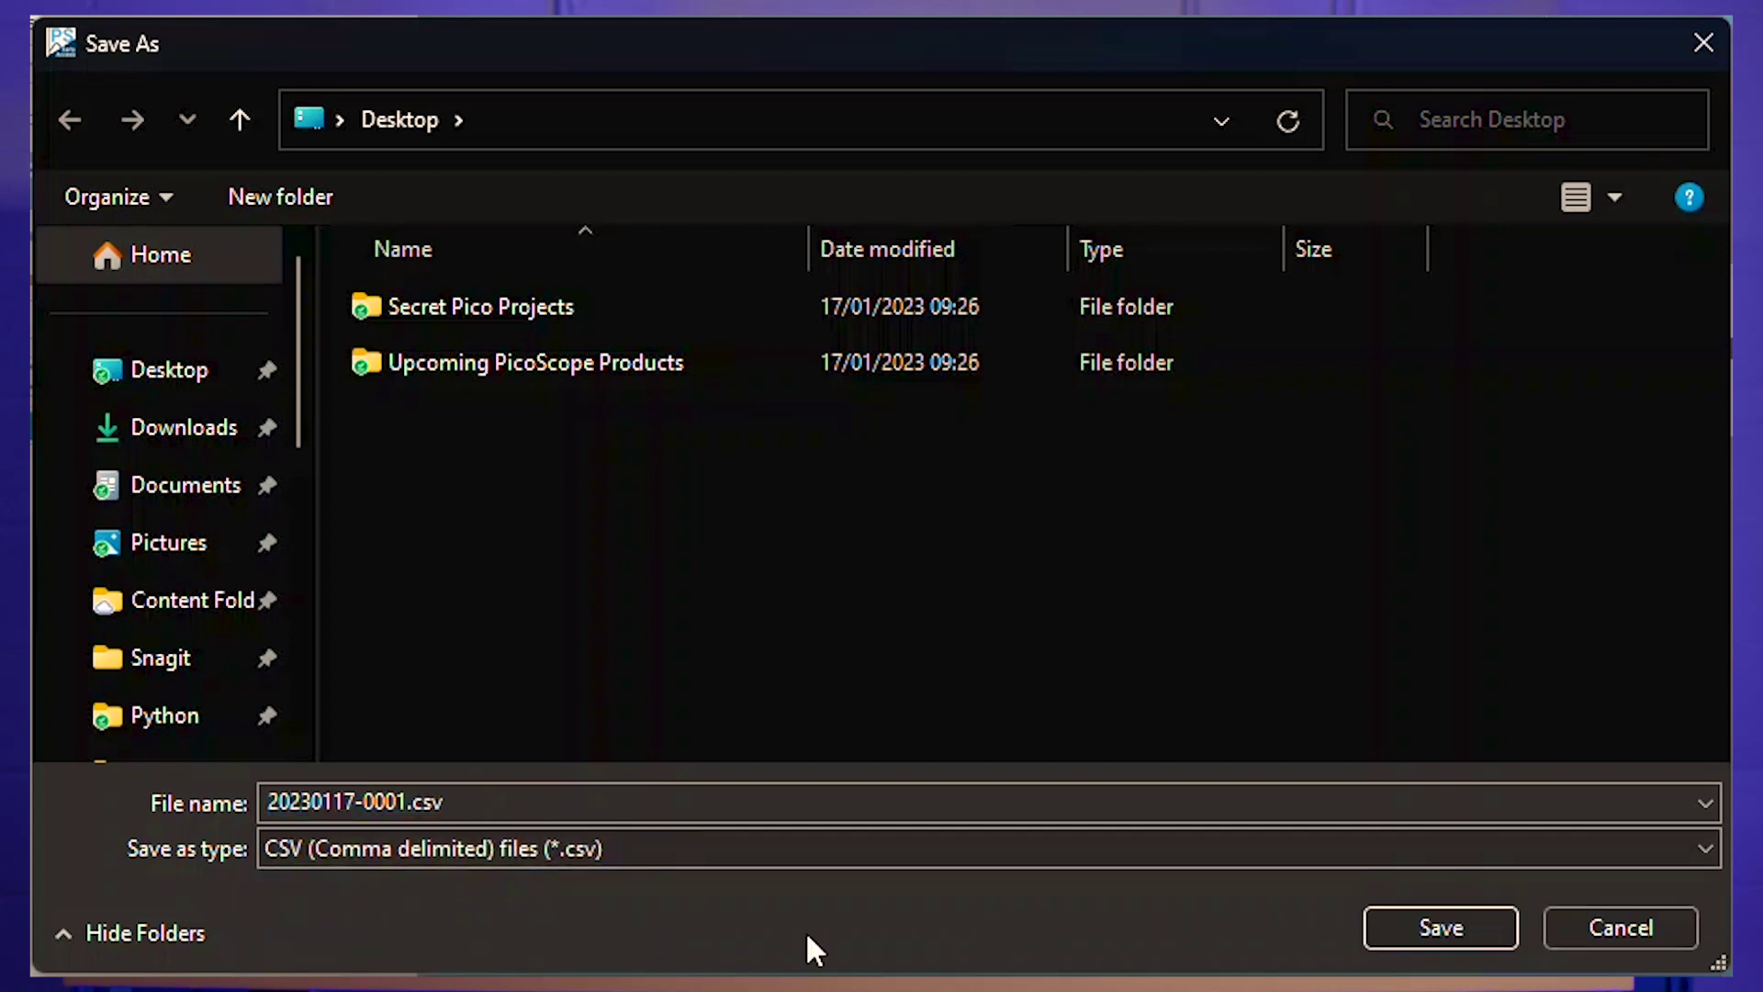
pyautogui.click(1440, 928)
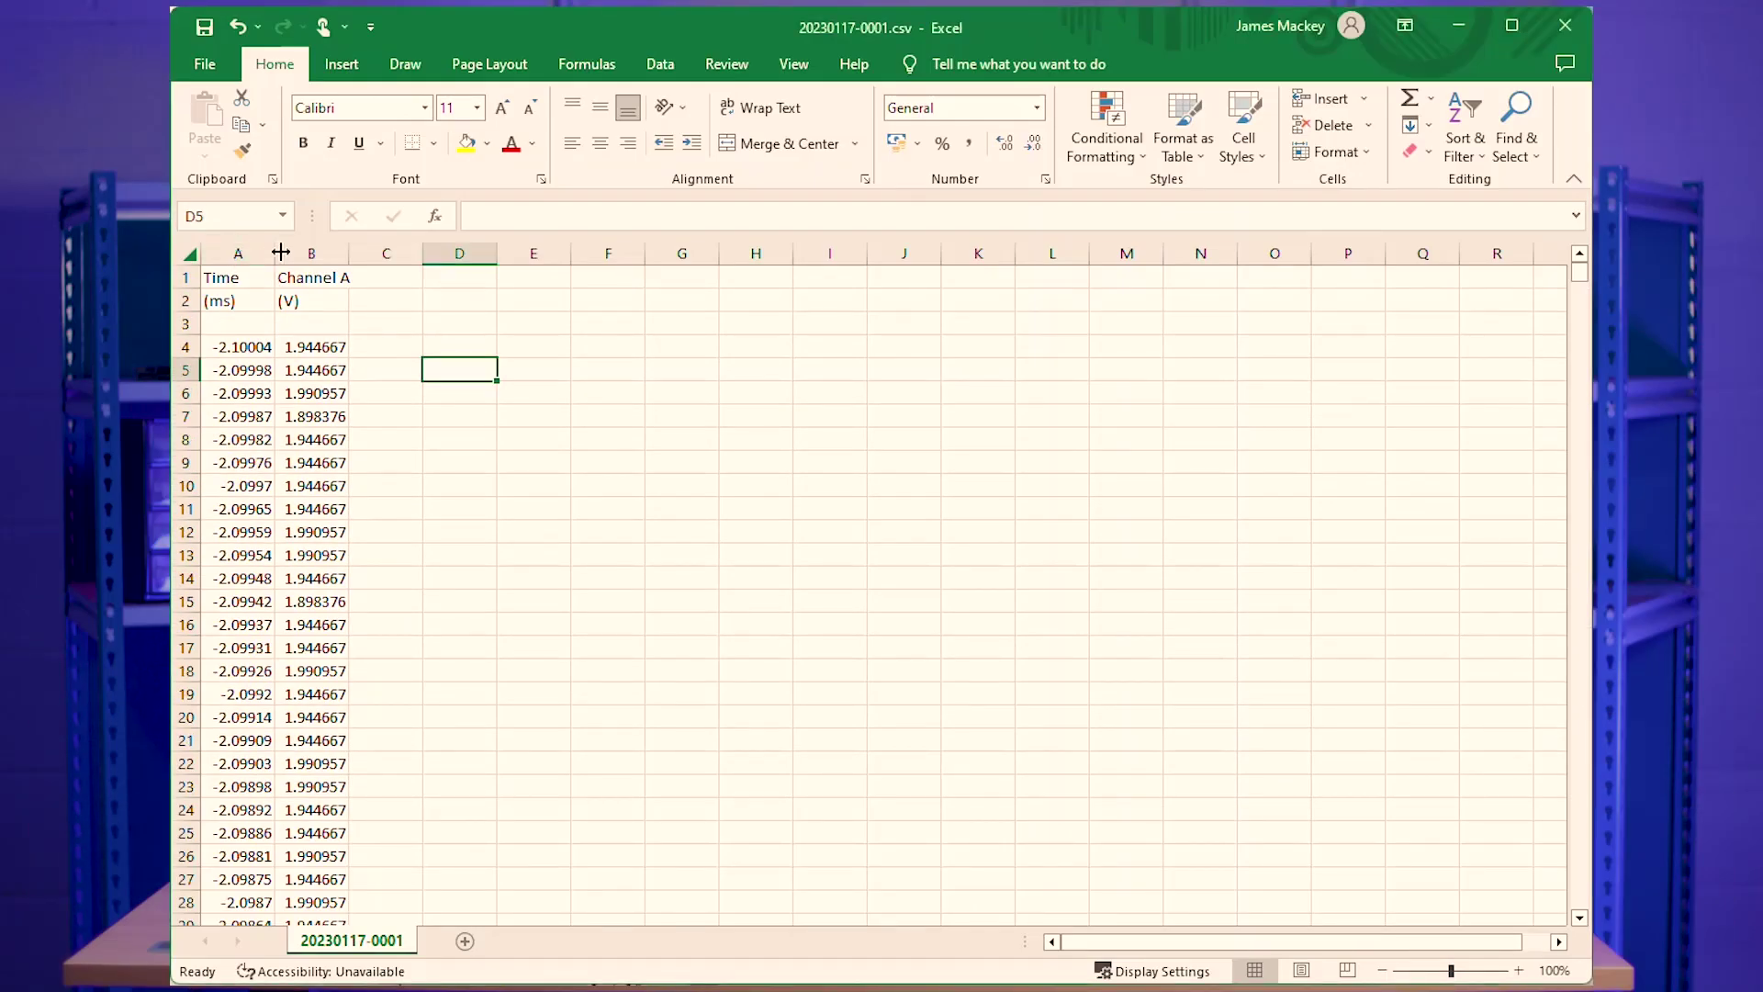
# Step: Select the Time and Channel A columns and insert a Scatter with Straight Lines chart
pyautogui.moveTo(249, 242); pyautogui.dragTo(290, 251)
pyautogui.click(342, 64)
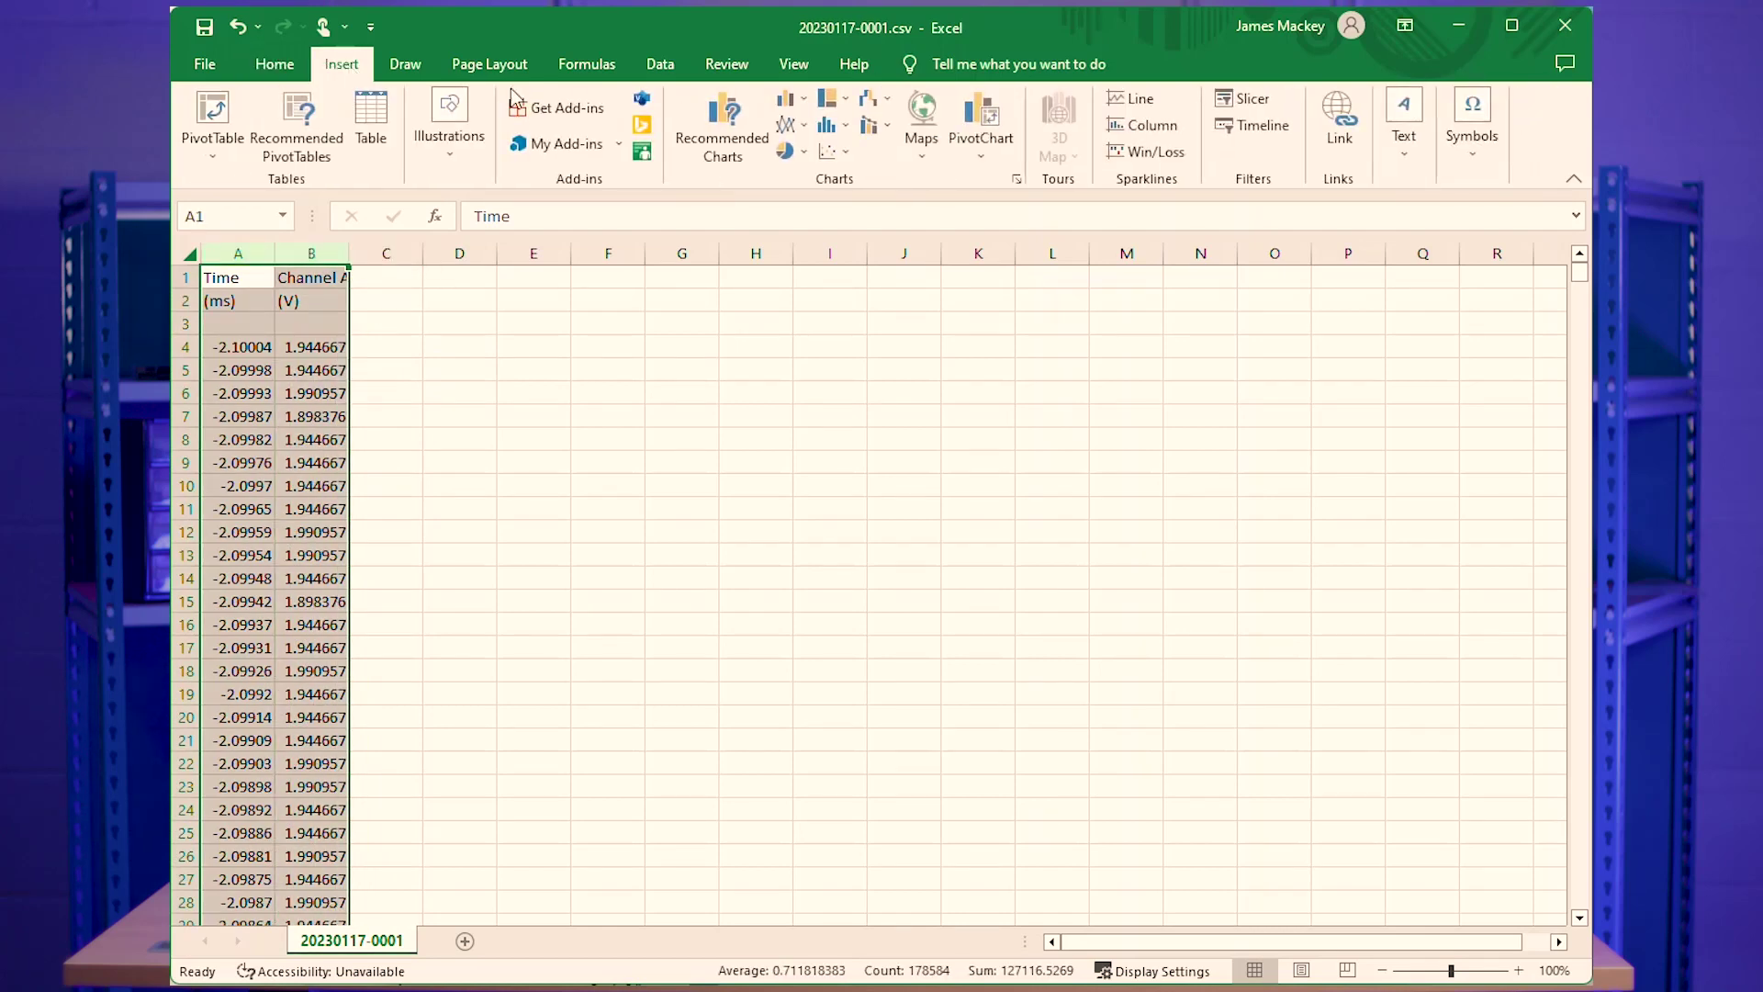
pyautogui.click(841, 154)
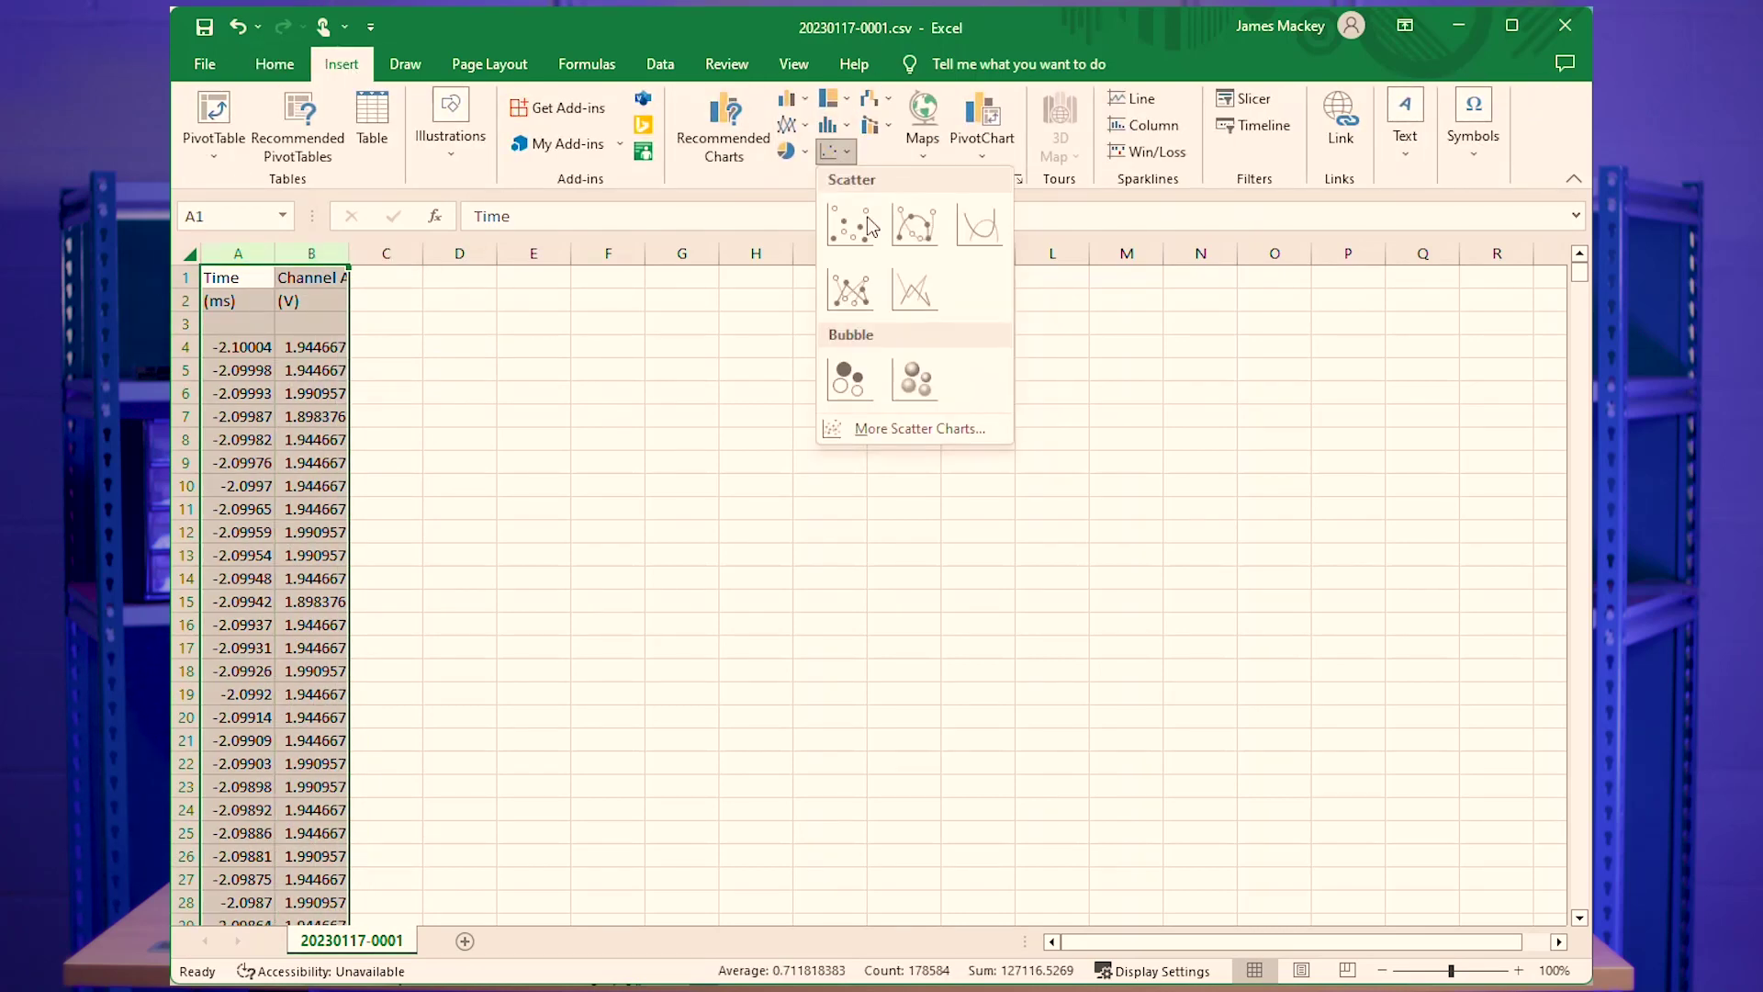
pyautogui.click(916, 296)
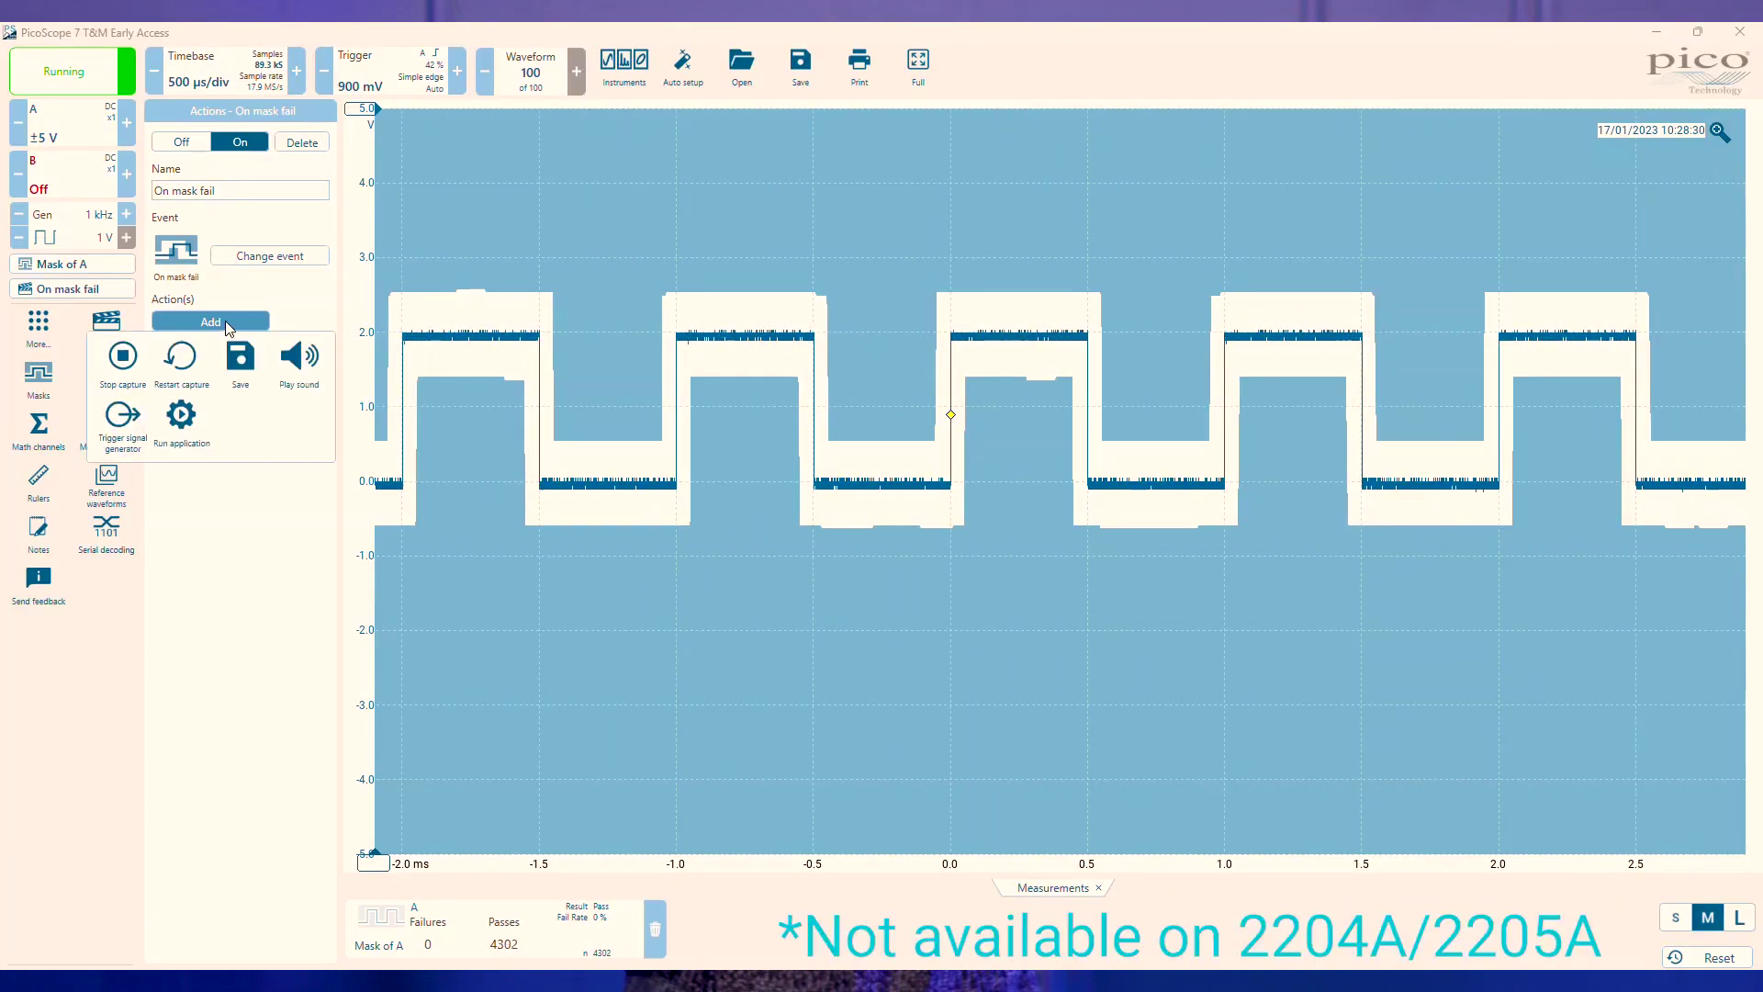
# Step: Add Trigger signal generator to the mask-fail actions
pyautogui.click(122, 420)
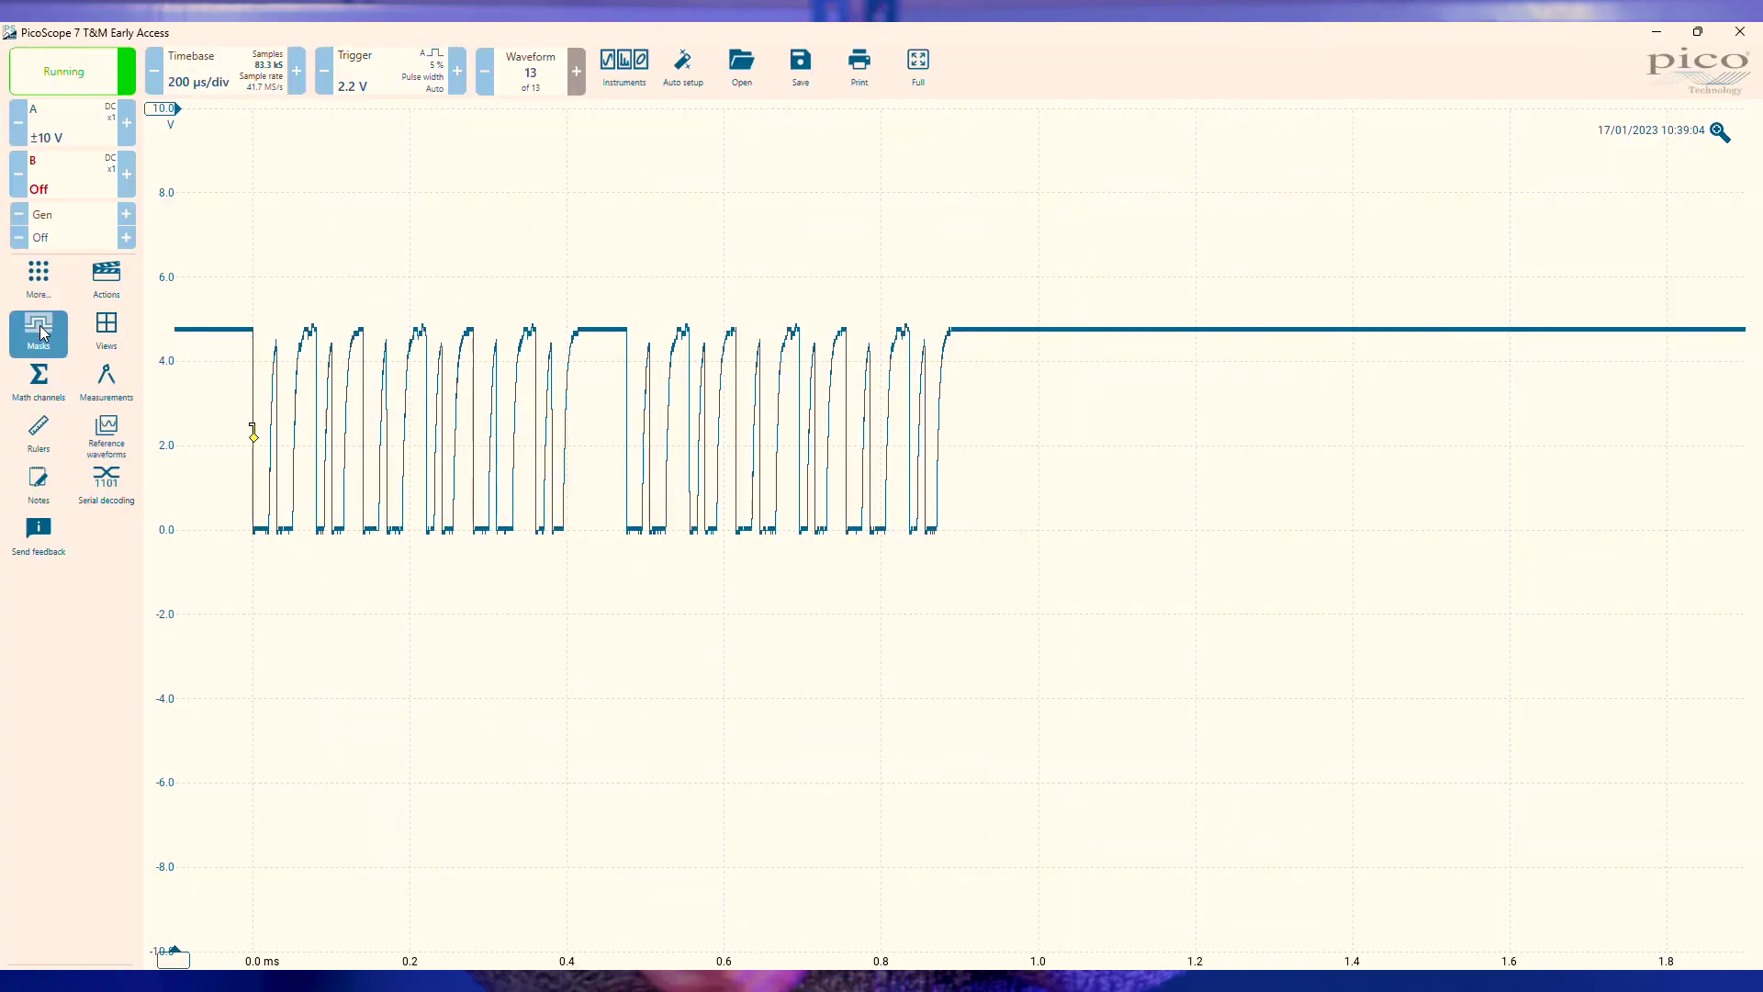
# Step: Generate a mask from the burst waveform and create a new action triggered On mask pass
pyautogui.click(38, 332)
pyautogui.click(184, 240)
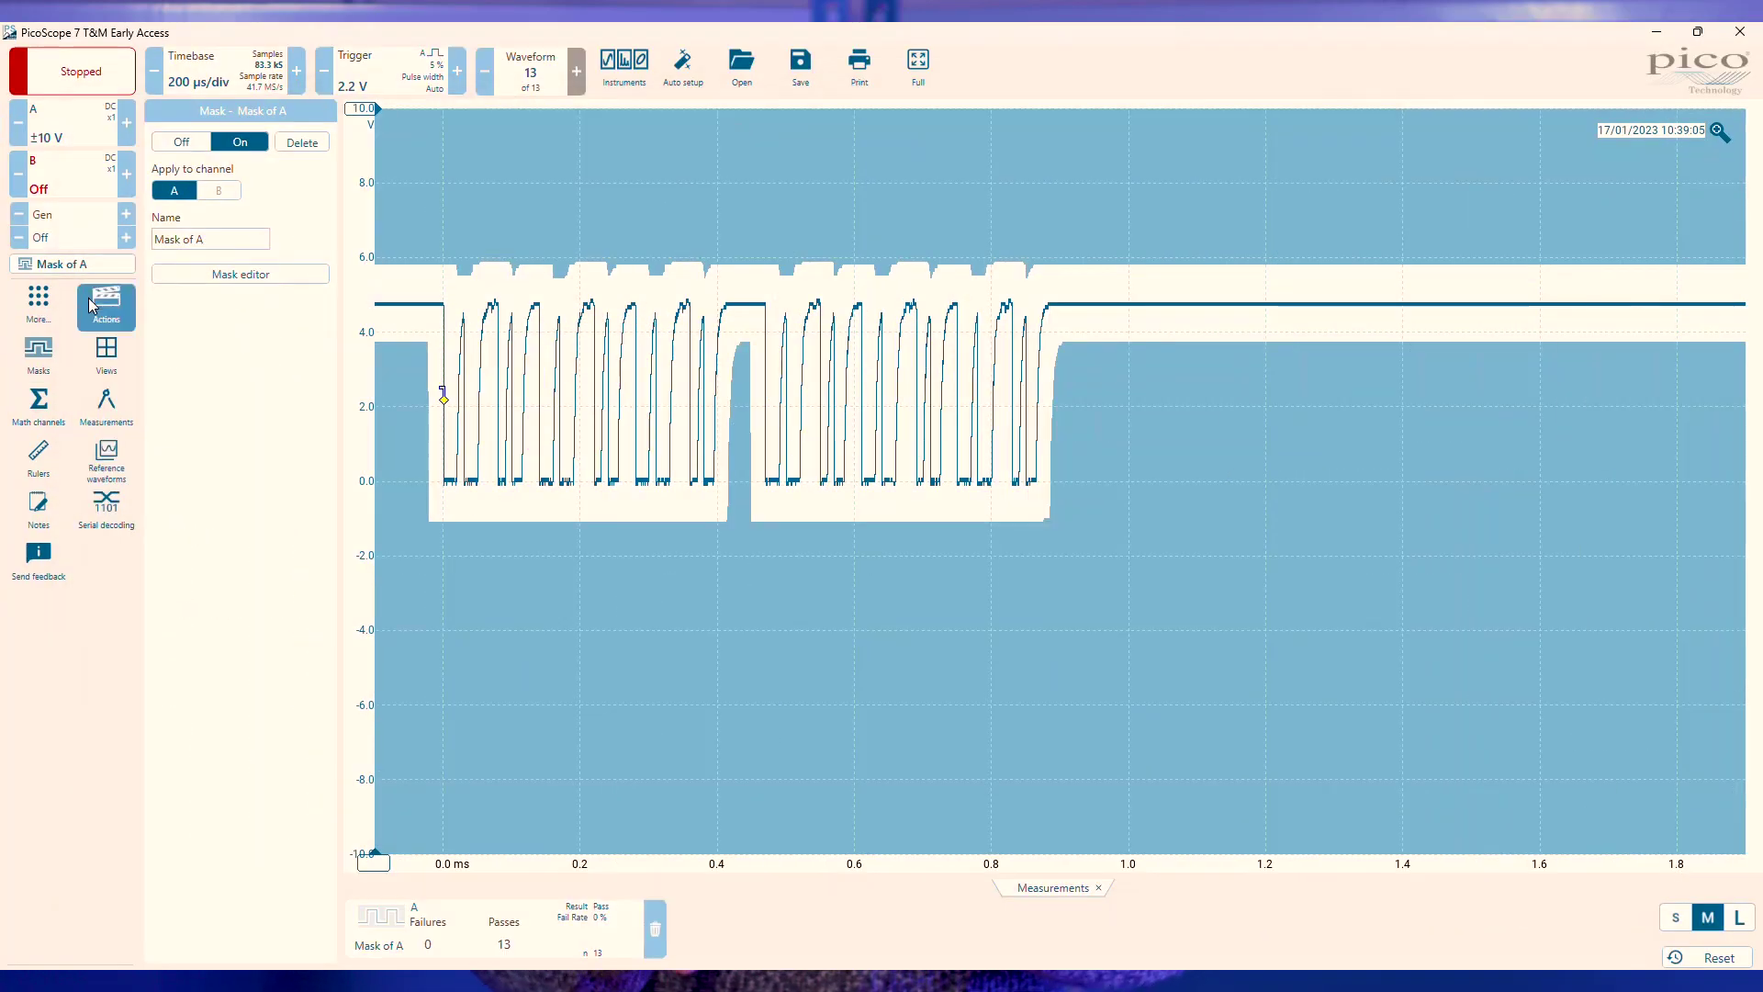
pyautogui.click(88, 297)
pyautogui.click(237, 256)
pyautogui.click(358, 309)
# Step: Resume continuous capturing and add Stop capture to the mask-pass action
pyautogui.click(211, 321)
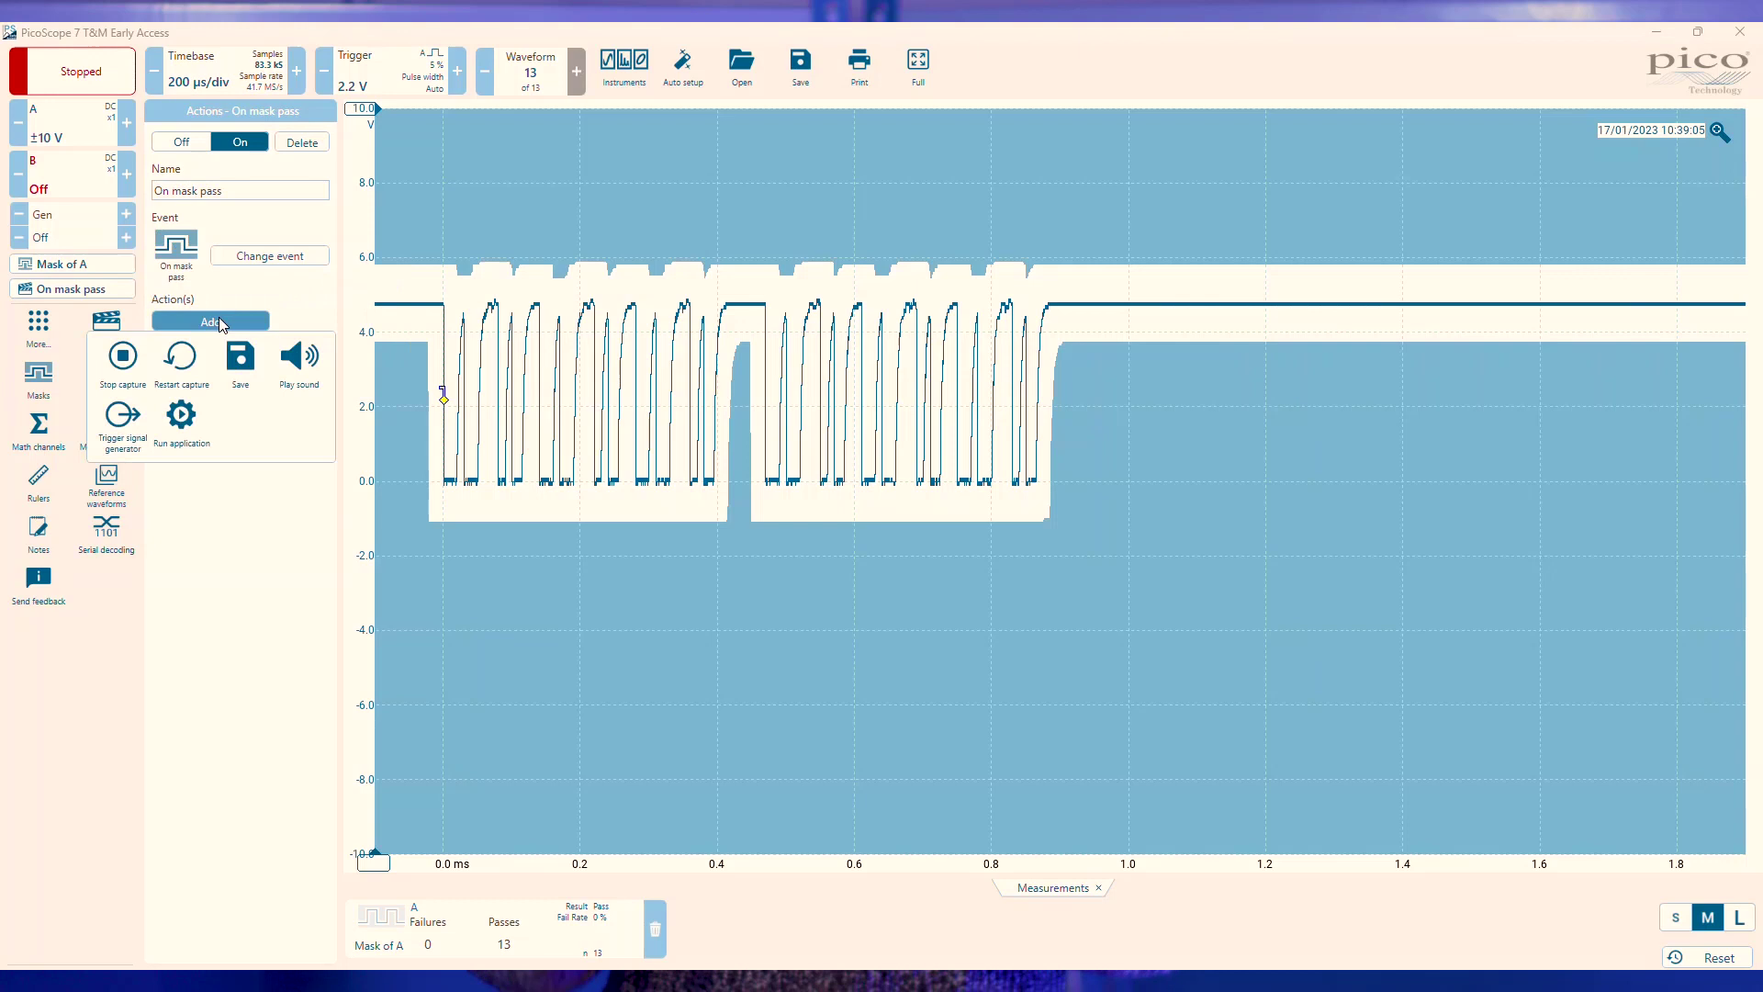
pyautogui.click(210, 321)
pyautogui.press('space')
pyautogui.click(210, 321)
pyautogui.click(122, 365)
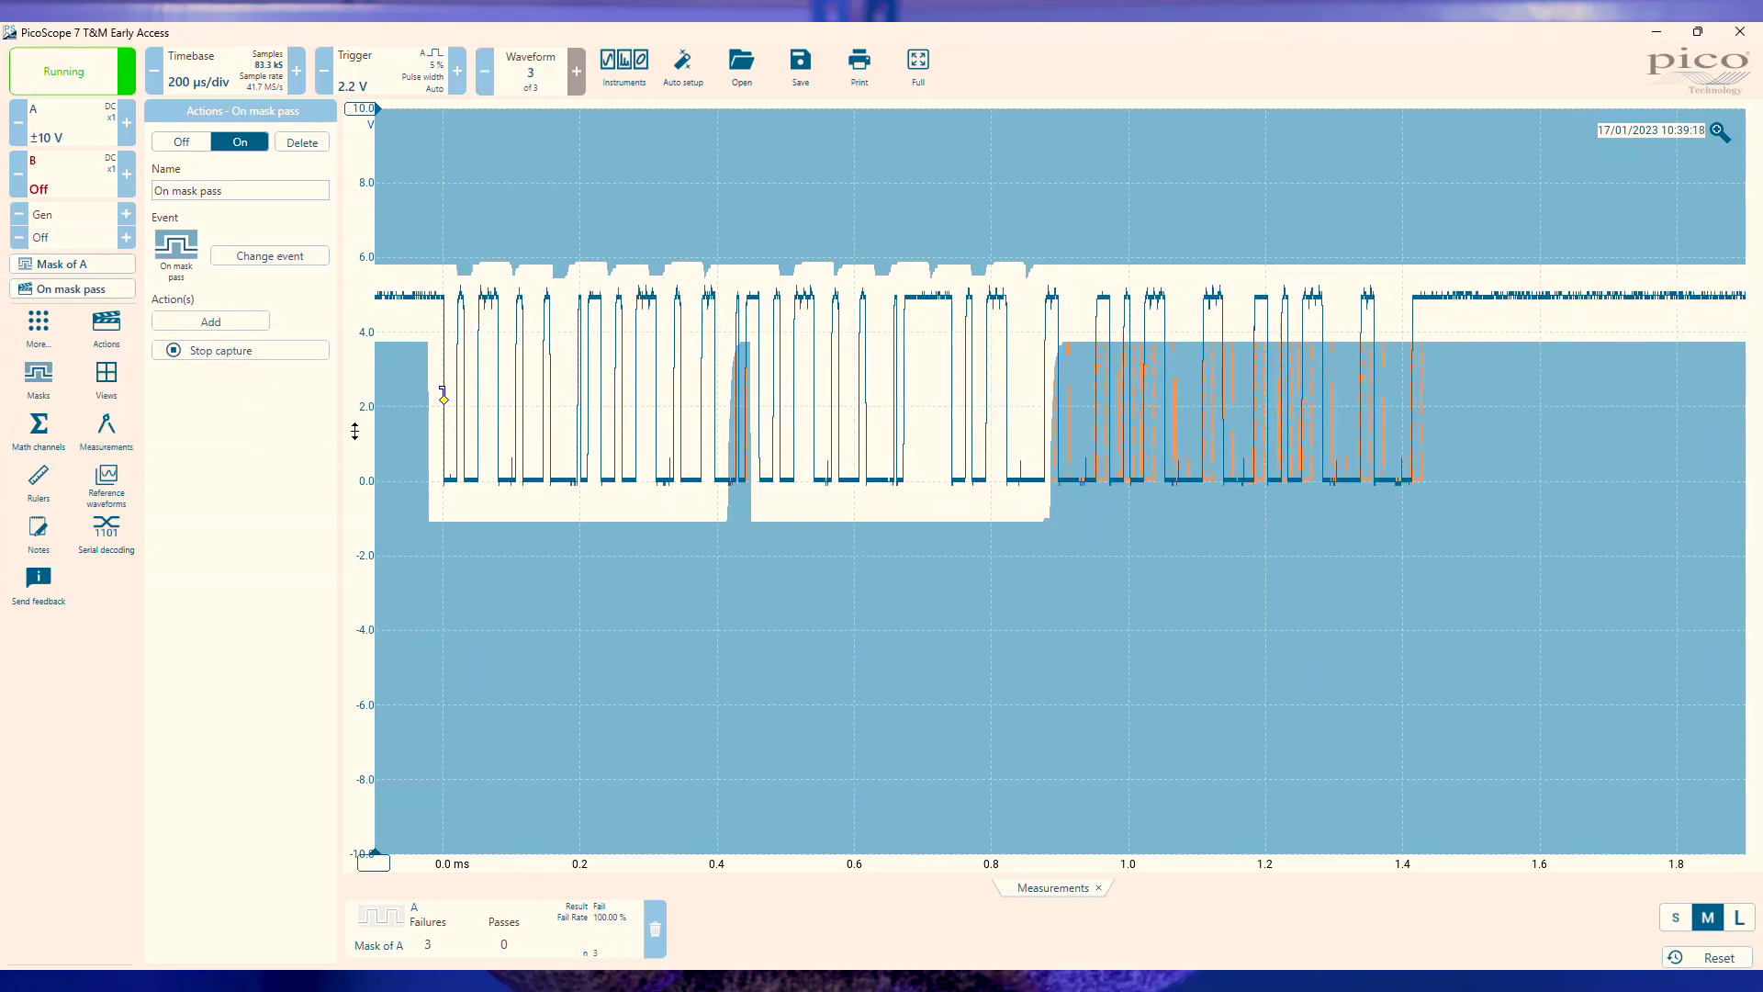